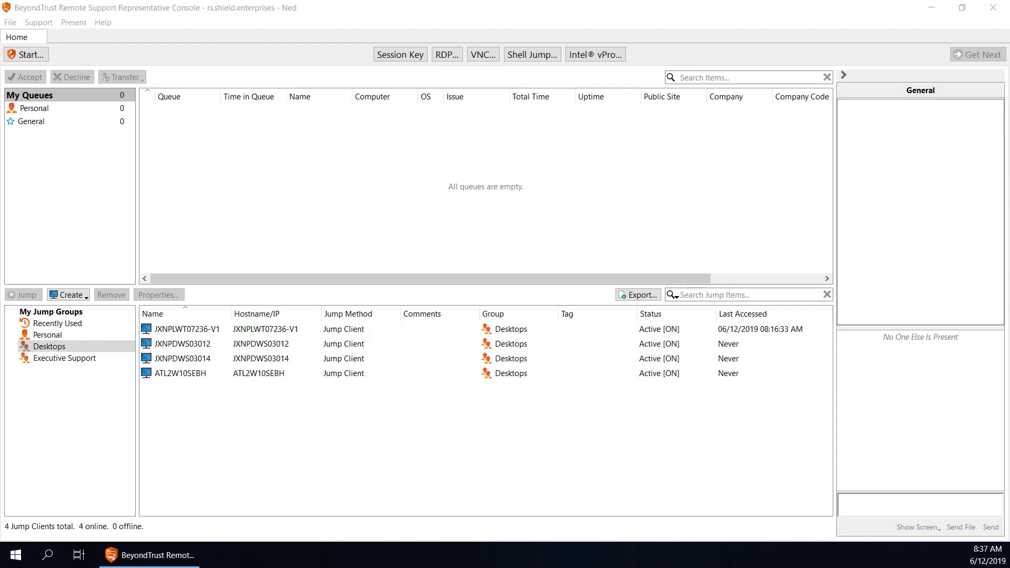
Search the jump items for the user's username and start a session on JXNPLWT07236-V1
left_click(678, 294)
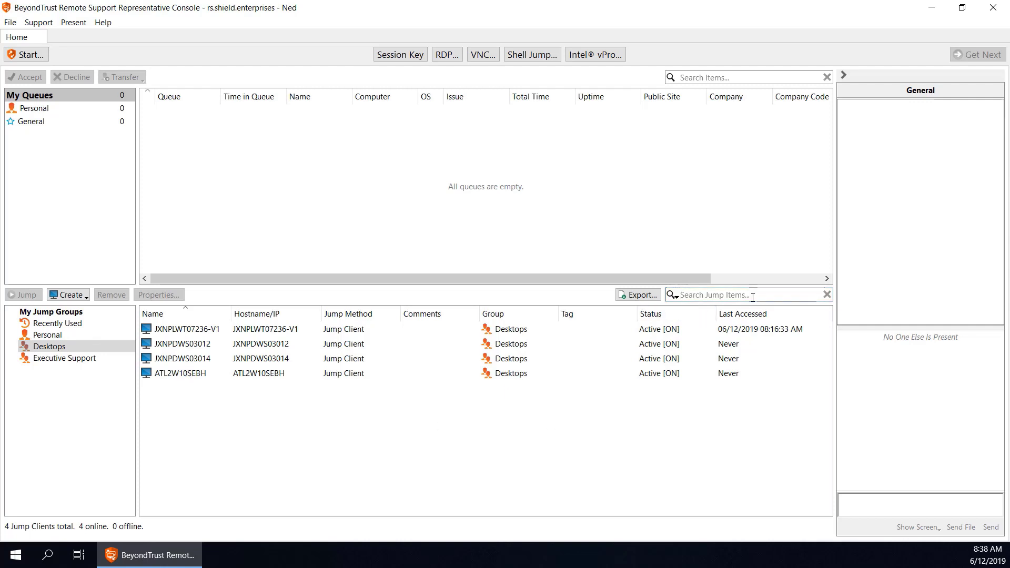
type("mjwatson")
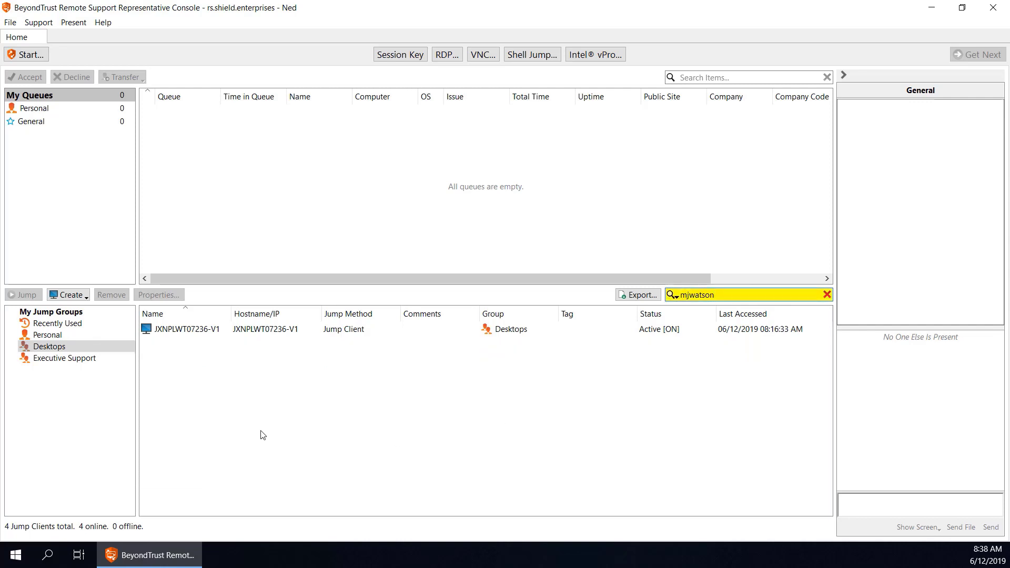
double_click(180, 328)
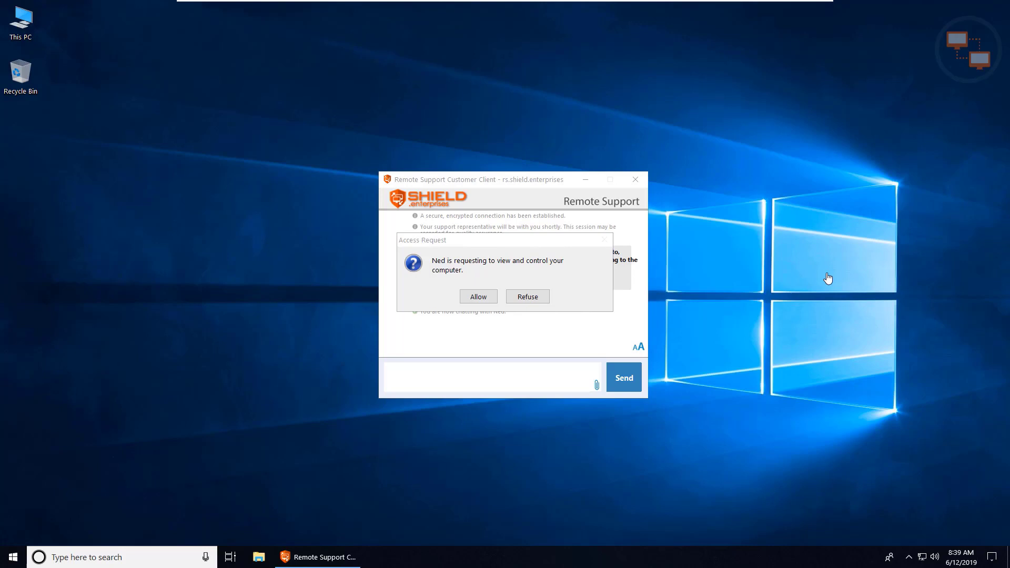
Allow the representative's access request on the customer's machine and move the customer client window aside
left_click(478, 296)
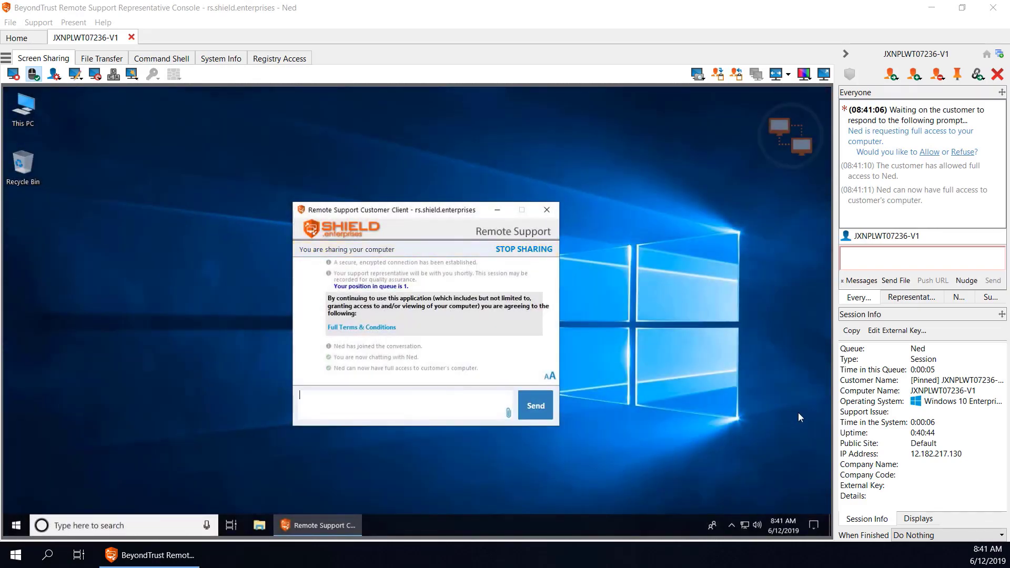
left_click_drag(419, 212, 402, 179)
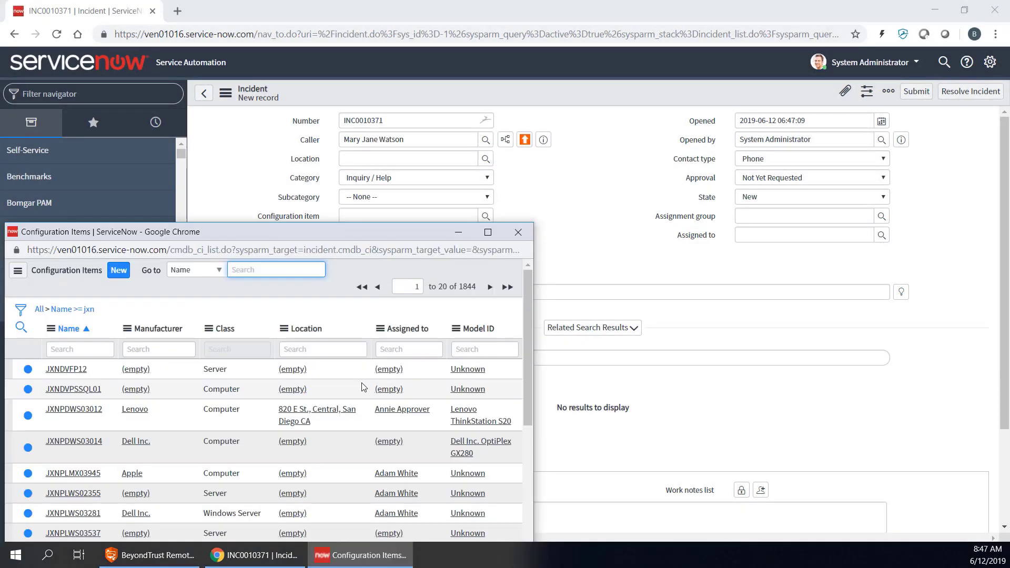
Make JXNPLWT07236-V1 the incident's configuration item and start a Bomgar Remote Support jump to it
type("JXNPLWT07236-V1")
key("Return")
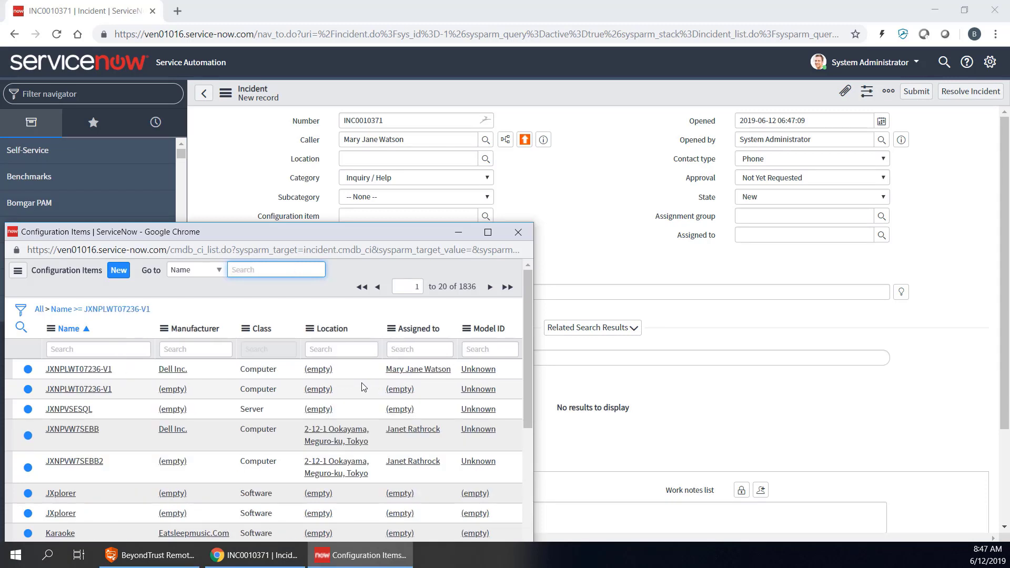
left_click(93, 374)
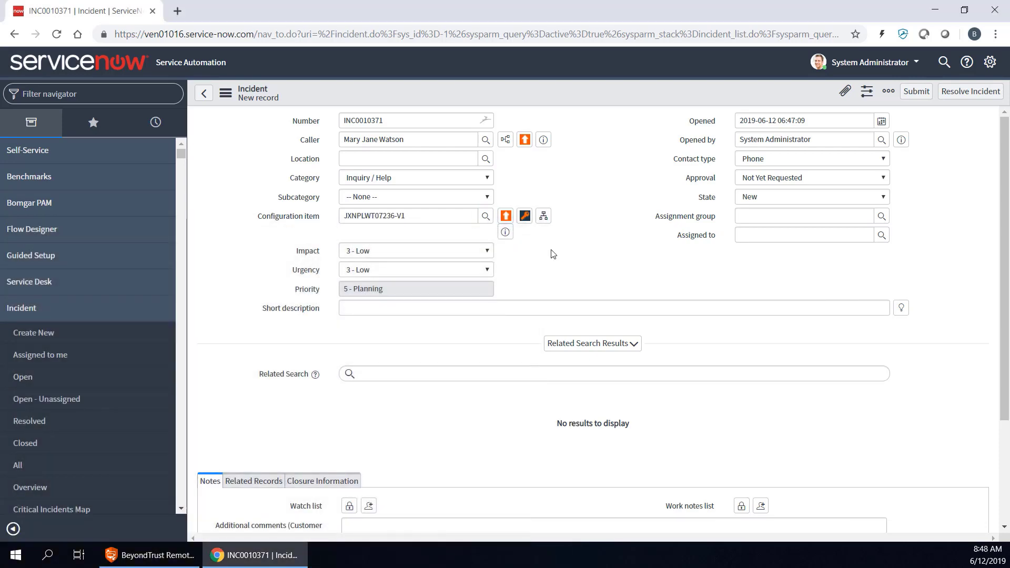
left_click(506, 216)
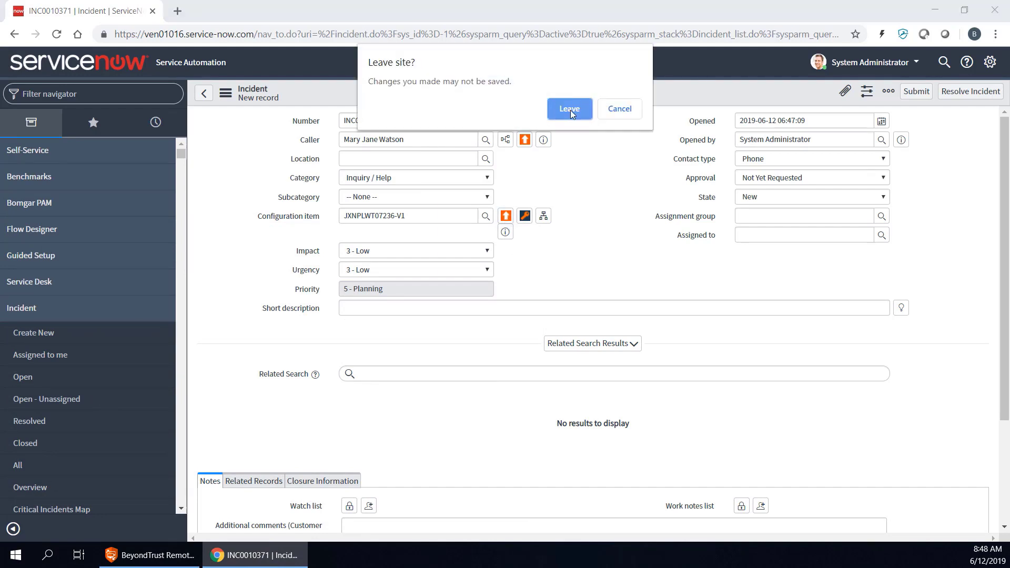
left_click(570, 109)
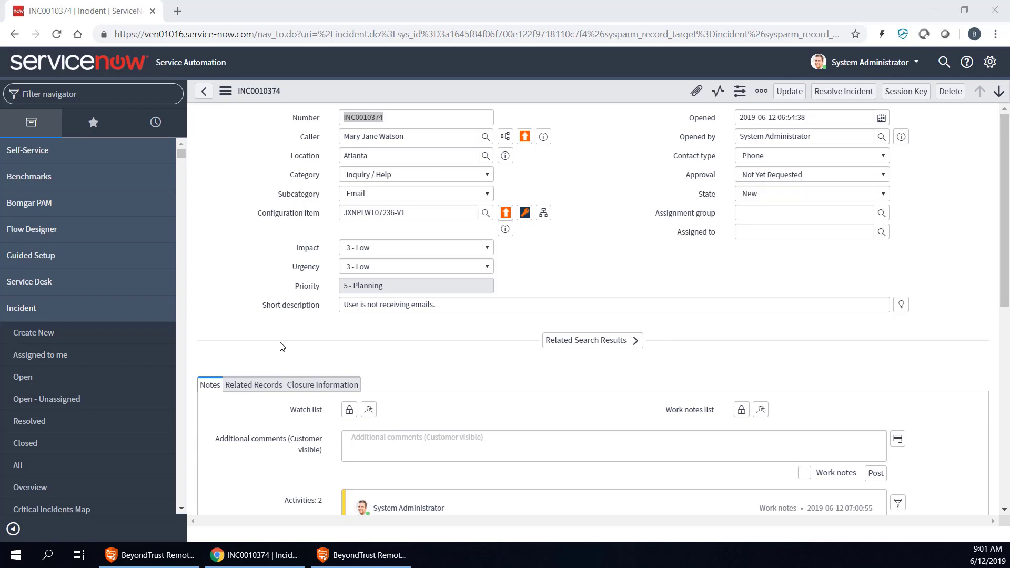
Scroll incident INC0010374 down to its Activities entries and Support Sessions related list
scroll(280, 346, "down", 4)
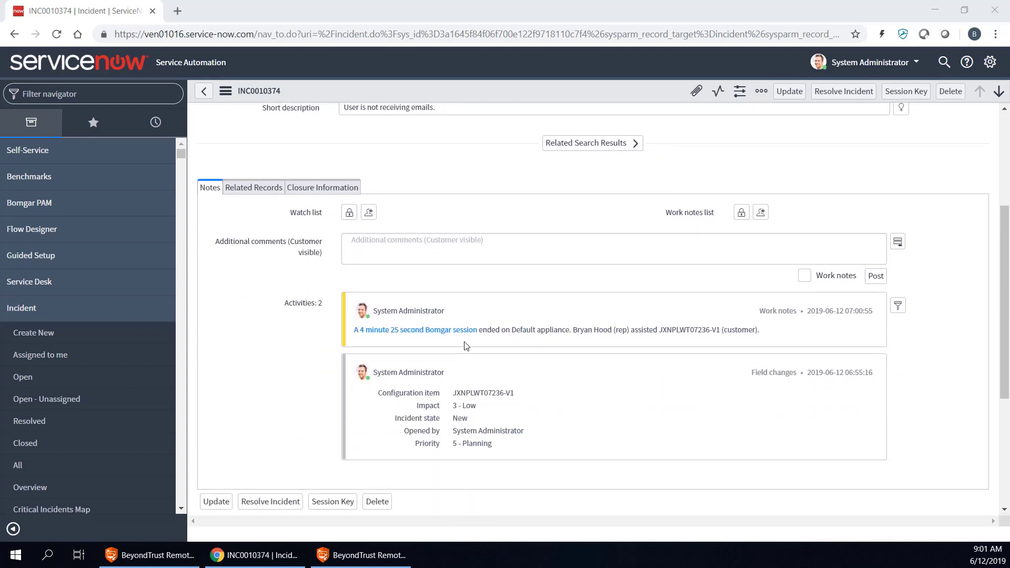
scroll(523, 345, "down", 4)
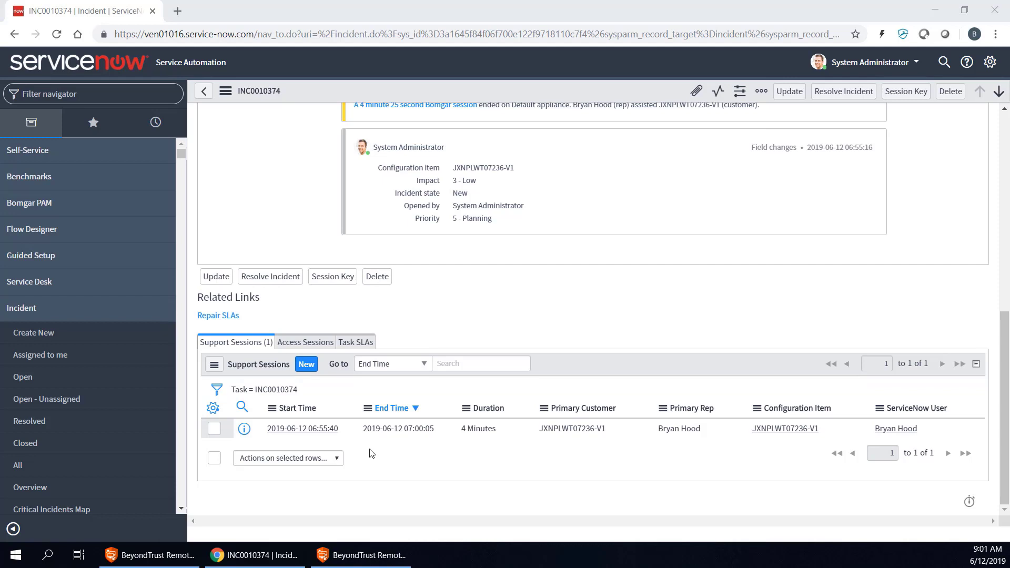
left_click(308, 431)
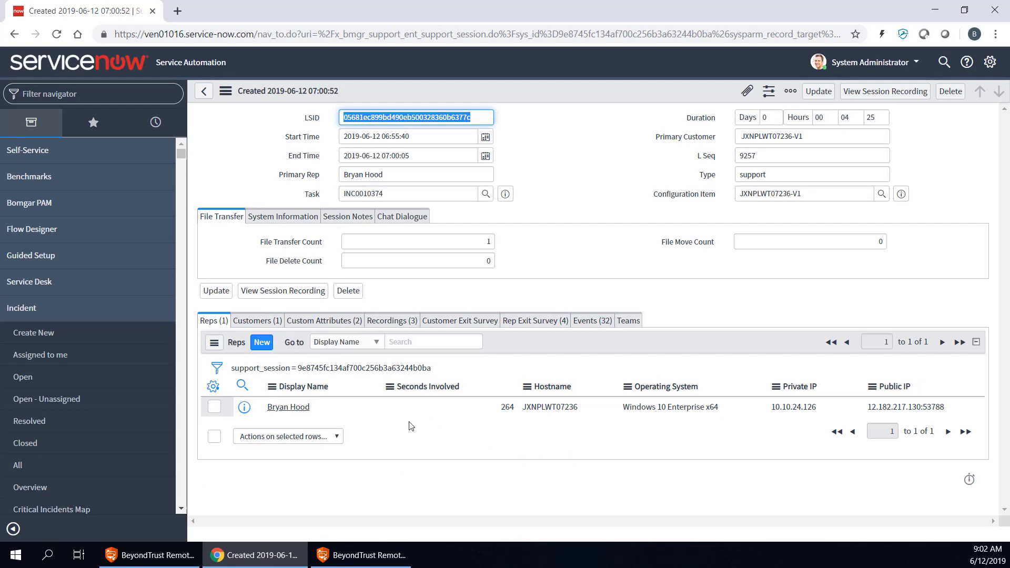
left_click(267, 324)
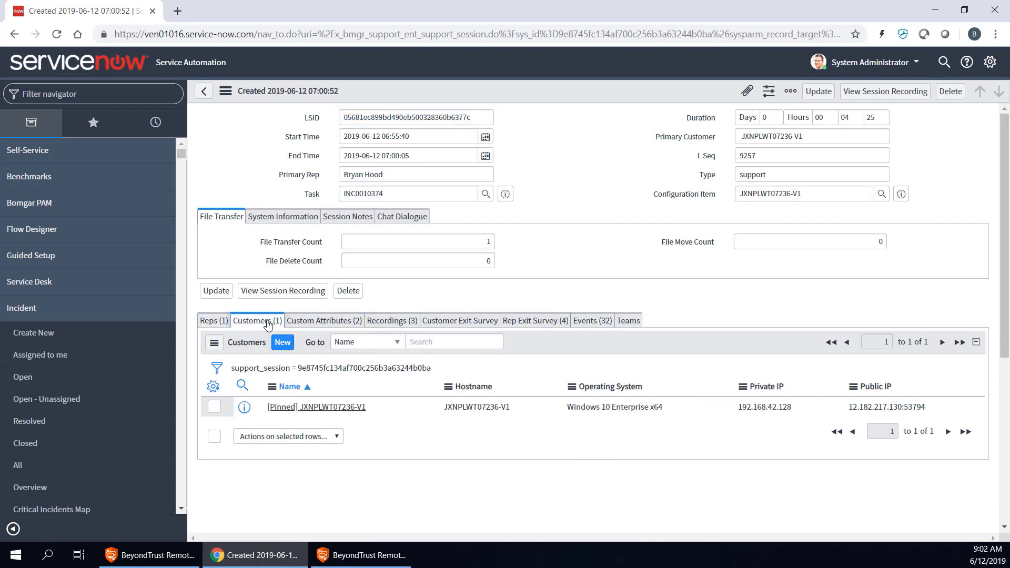
left_click(322, 322)
left_click(396, 325)
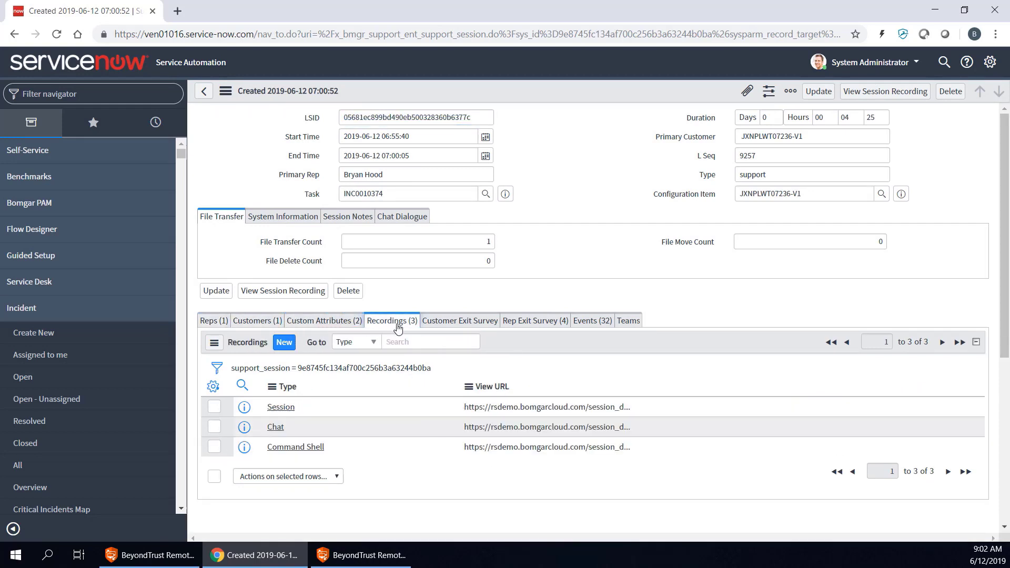
left_click(594, 322)
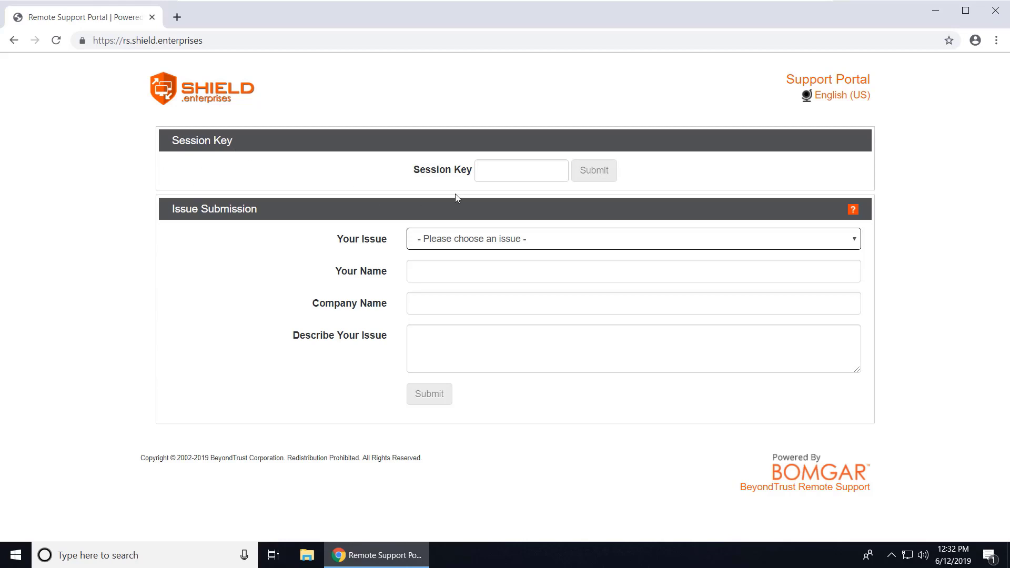
Submit an Email Issue request with the customer's name and 'I am not receiving email.'
left_click(514, 176)
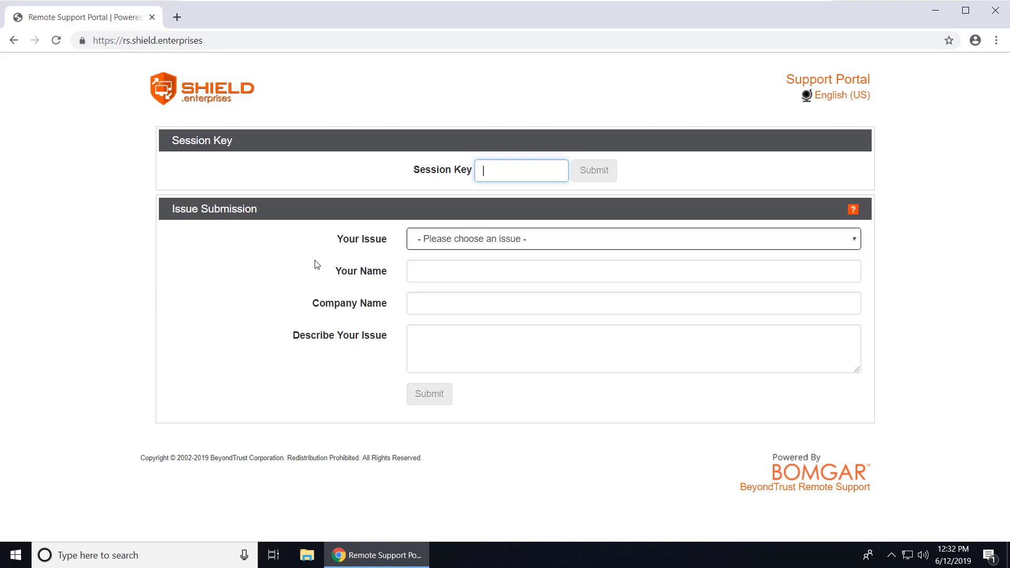
left_click(527, 239)
left_click(510, 279)
left_click(472, 268)
type("Mary Jane Watson")
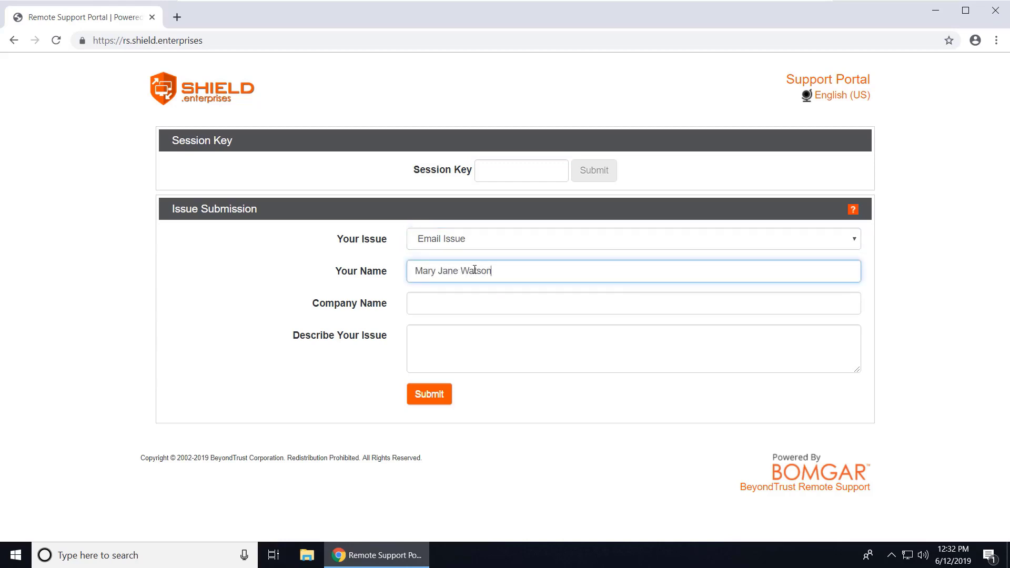
key("Tab")
key("Tab")
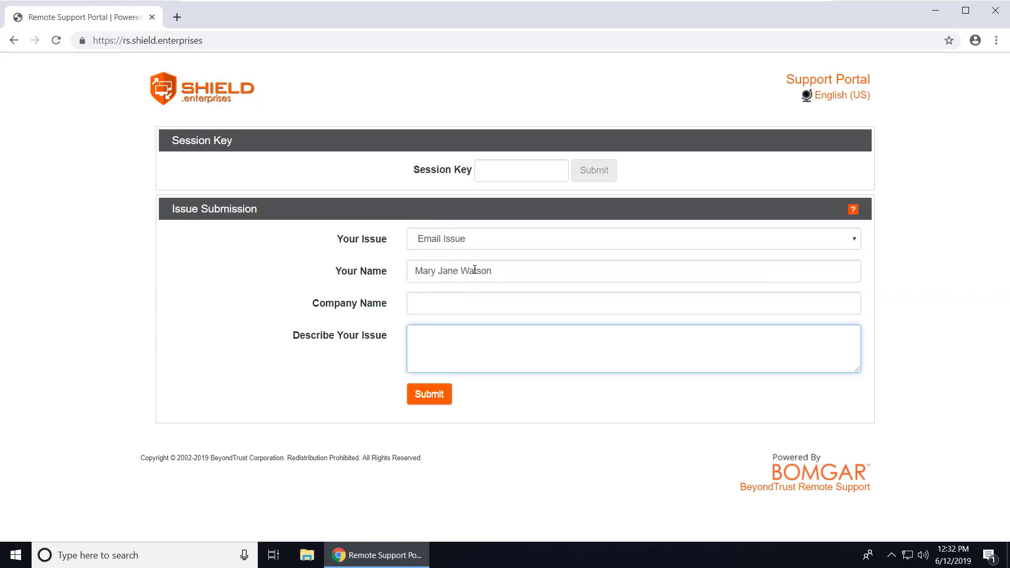
type("I am not receiving email.")
left_click(428, 396)
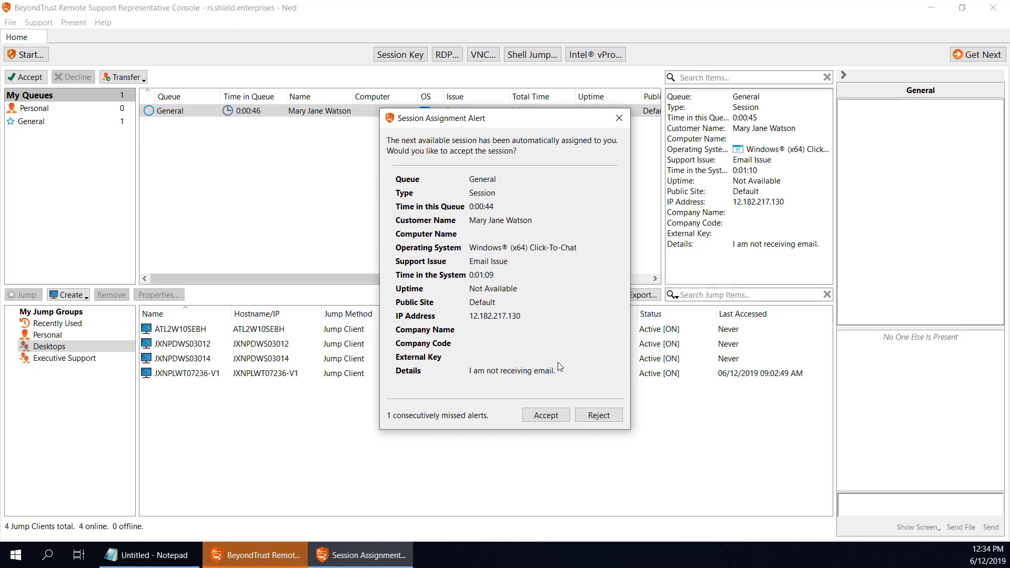
Accept the assigned session and send the customer the Greeting canned message and 'Hello'
left_click(552, 415)
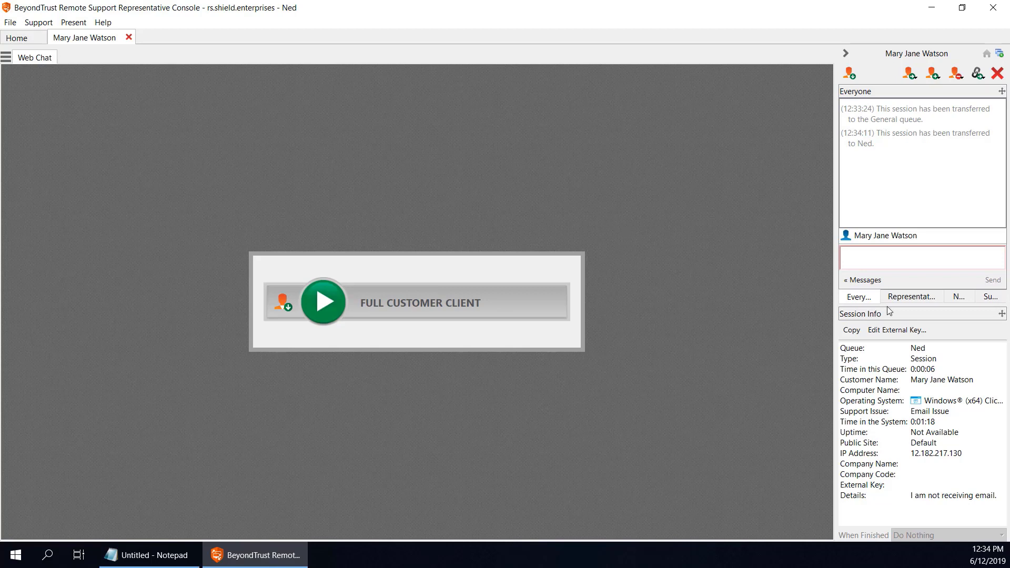
left_click(866, 280)
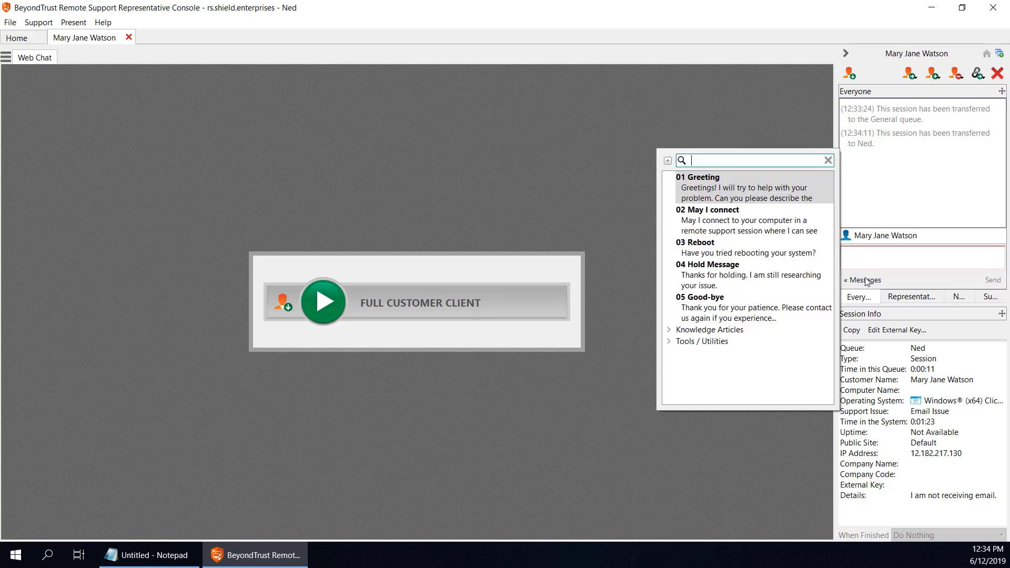
double_click(734, 181)
left_click(993, 280)
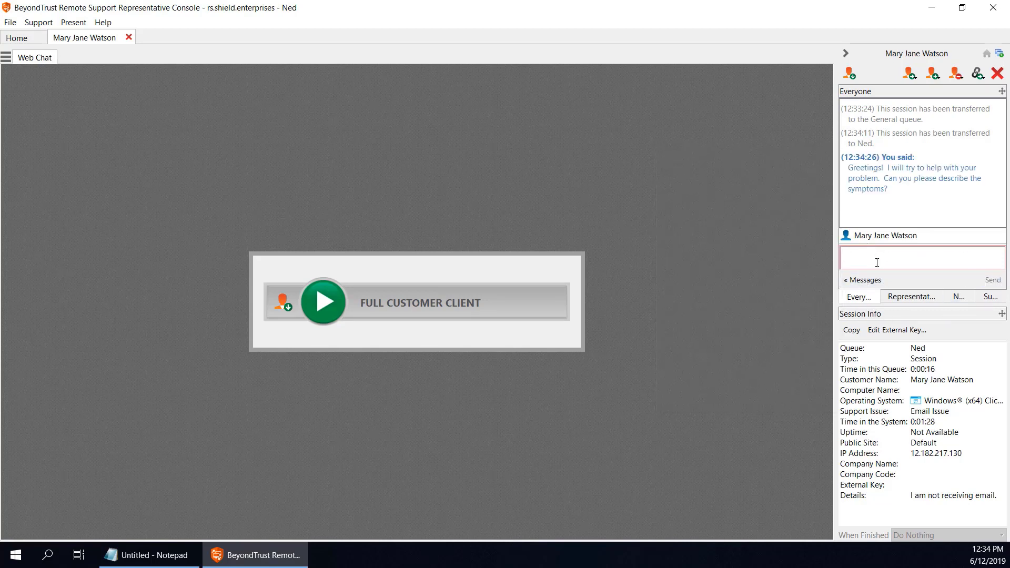
type("Hello")
key("Return")
Find the Microsoft TechNet canned message by searching 'micro' and send it to the customer
left_click(867, 280)
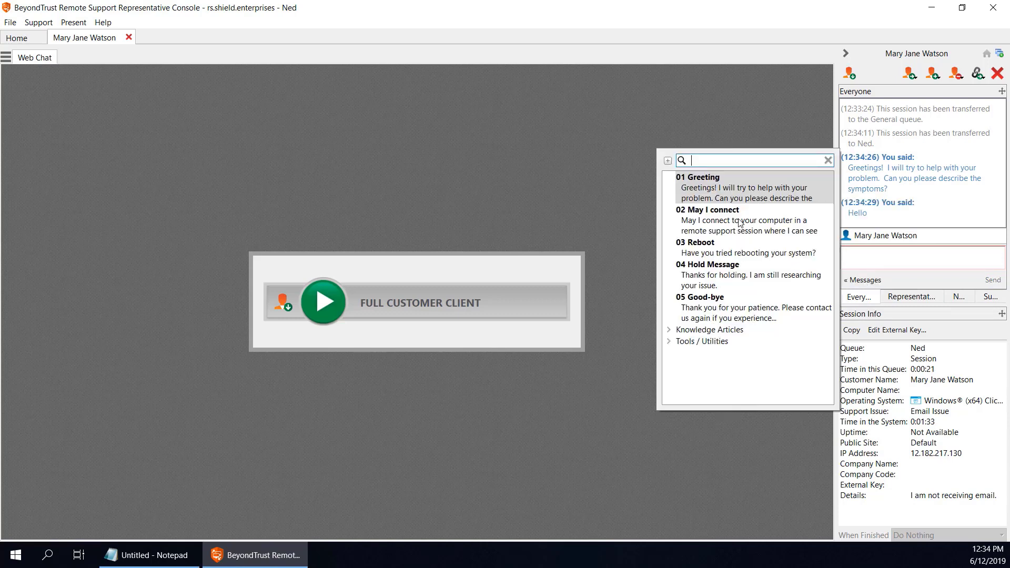
type("micro")
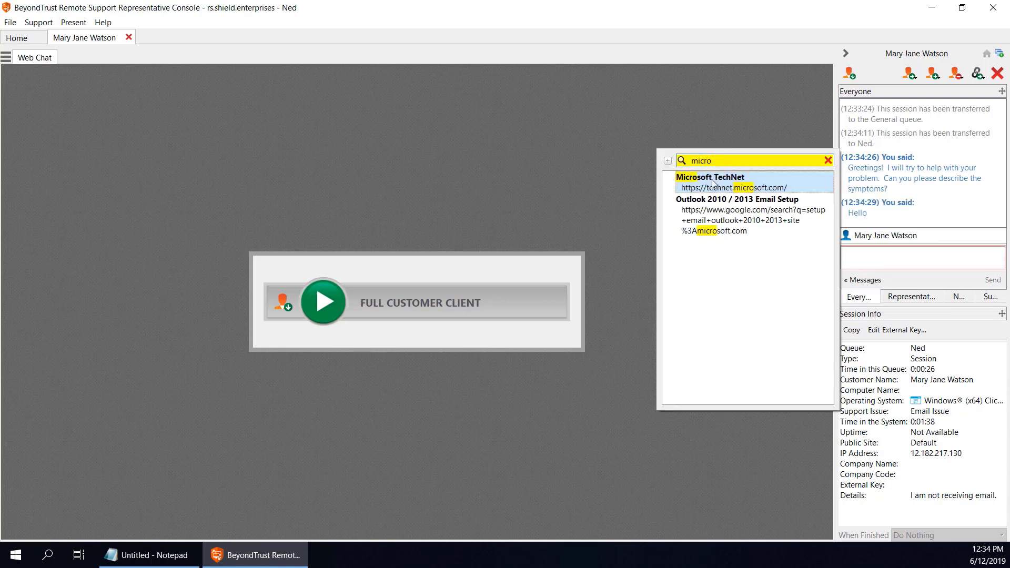
double_click(712, 189)
key("Return")
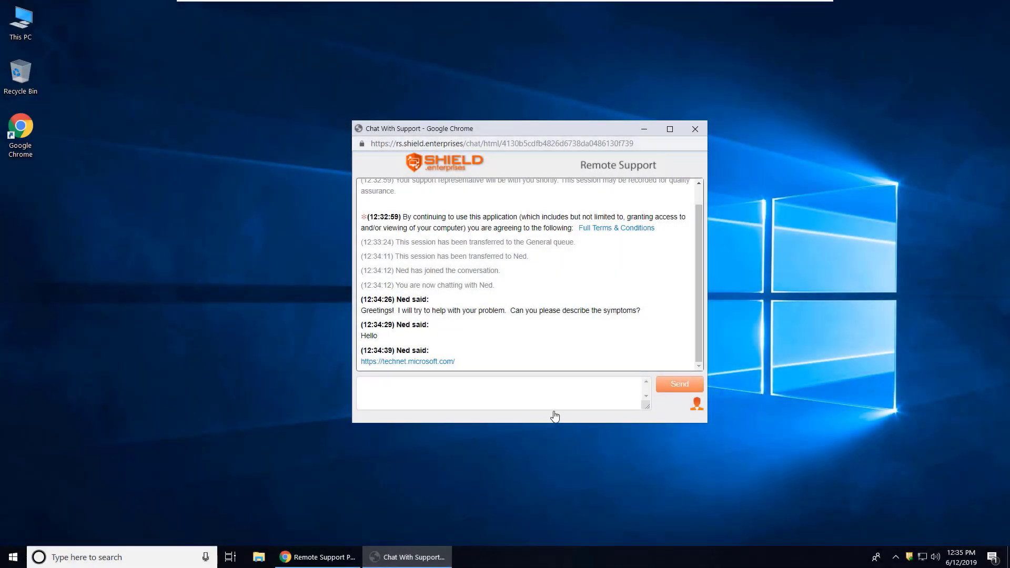
Reply 'Thank you!' from the customer's Chat With Support window
left_click(559, 396)
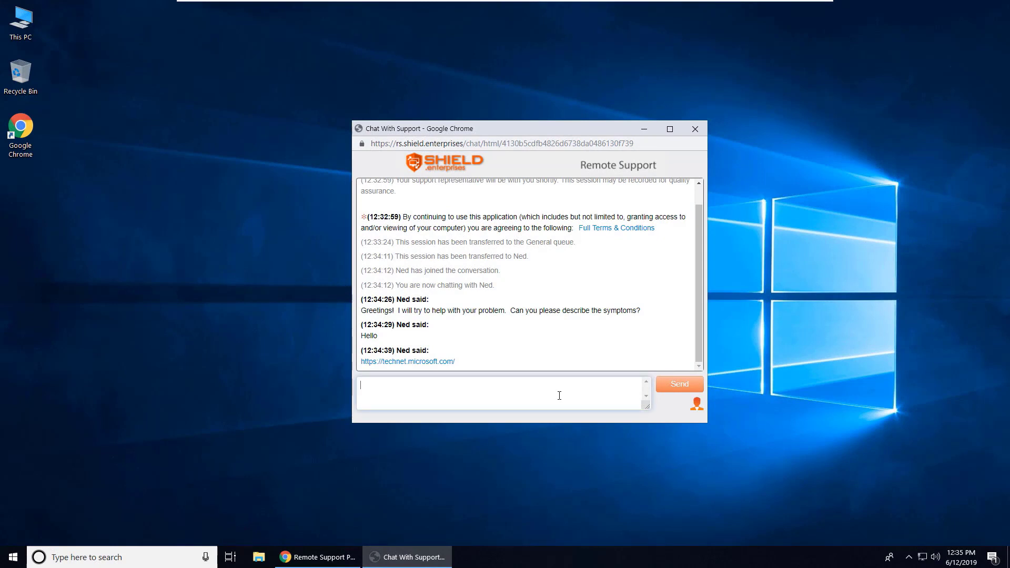
type("Th")
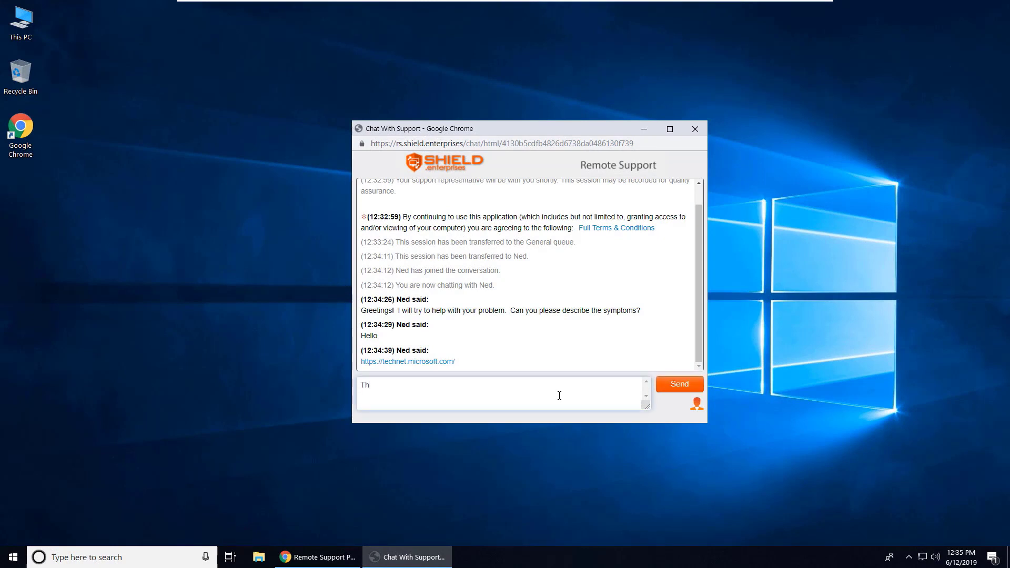
type("ank y")
type("!")
key("Return")
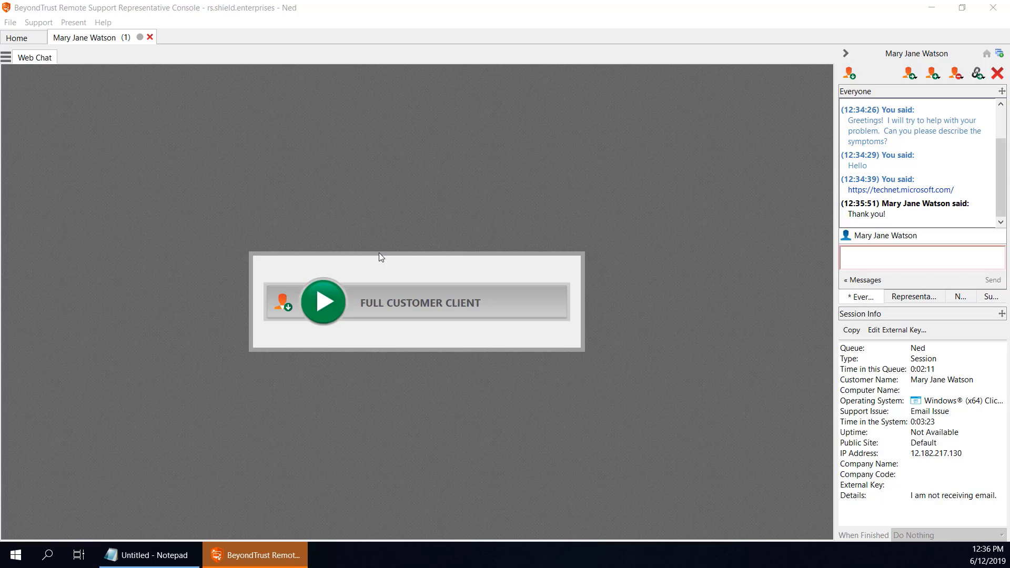
Elevate to the Full Customer Client, accept and run the bomgar exe as the customer, then minimize Chrome
left_click(322, 304)
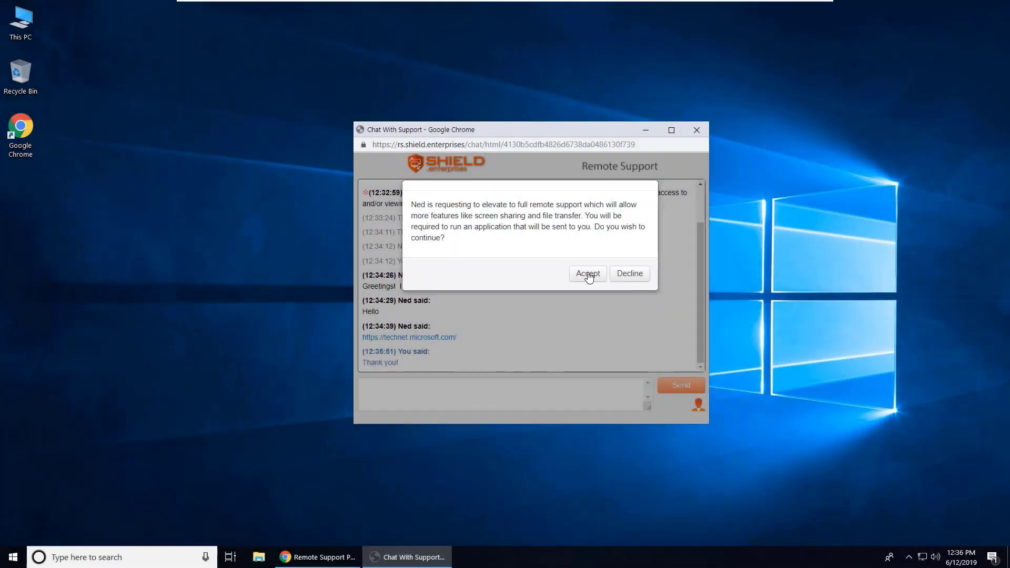
left_click(589, 275)
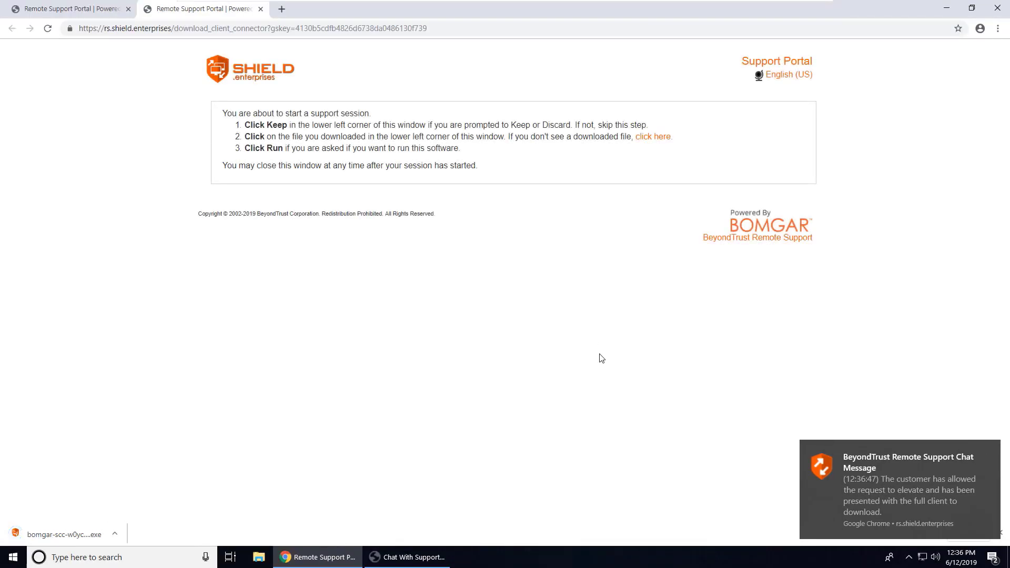
left_click(59, 536)
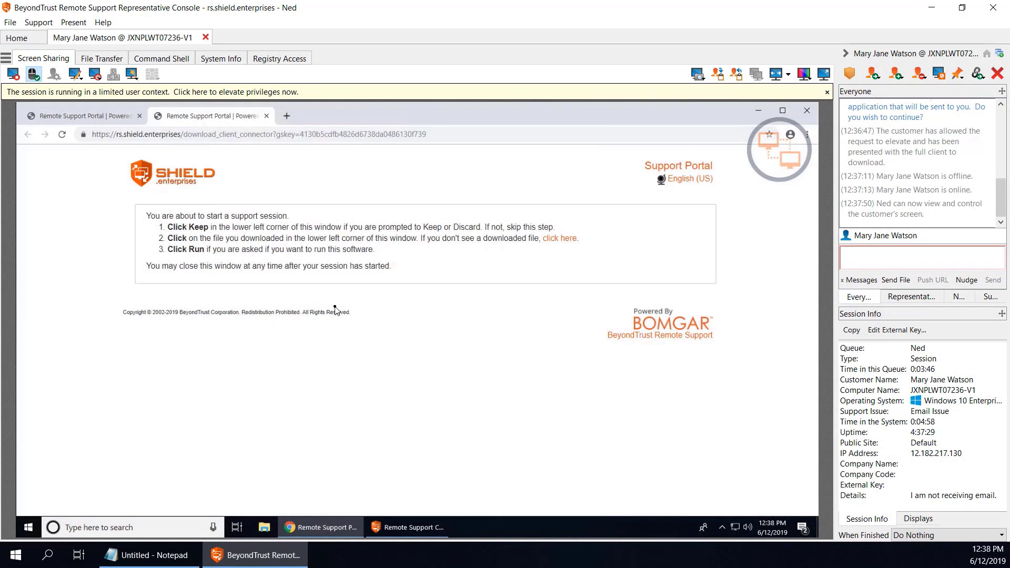
left_click(757, 112)
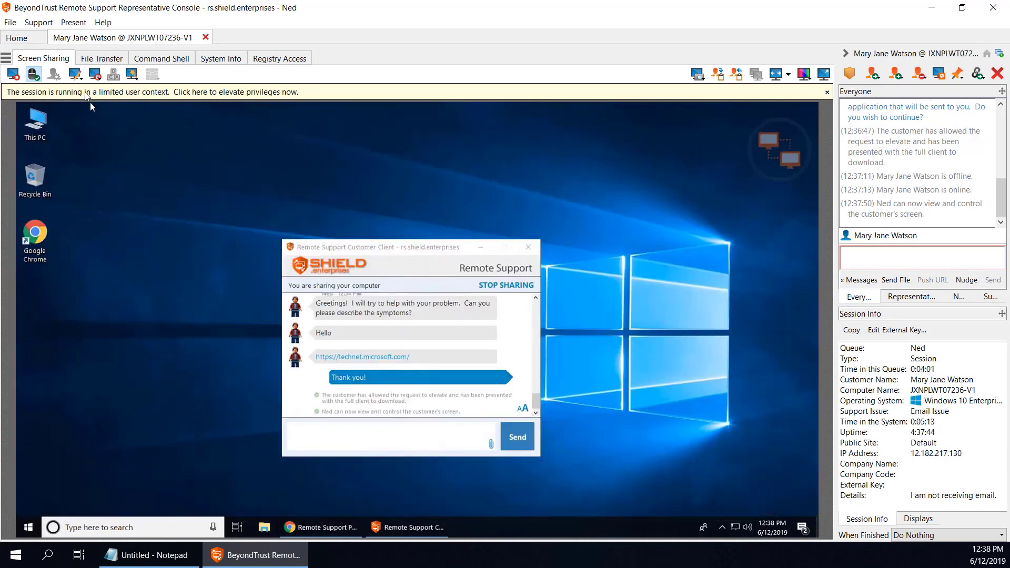
Show the virtual pointer, then draw a red pen loop near the customer's desktop icons
left_click(73, 75)
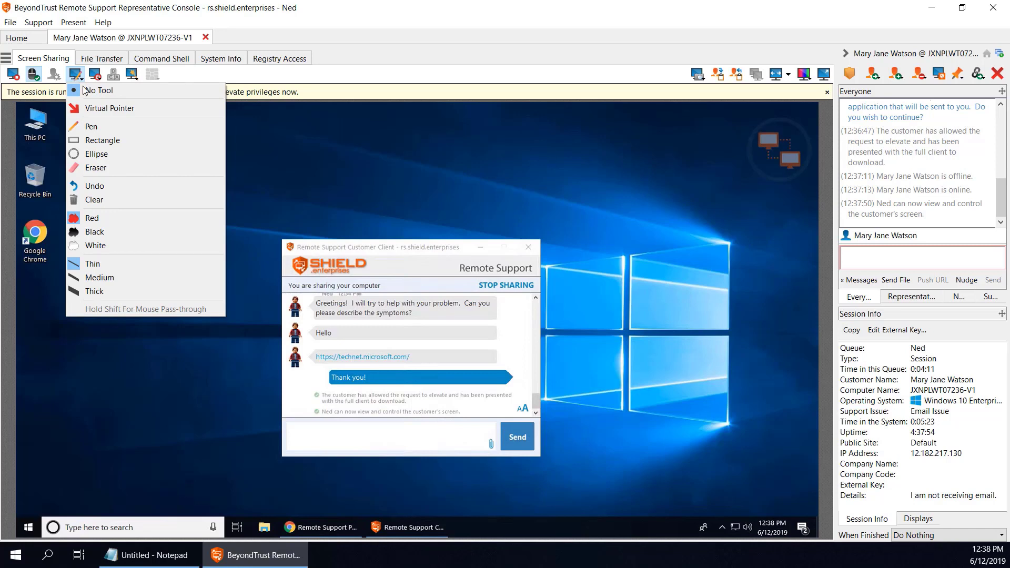
left_click(90, 109)
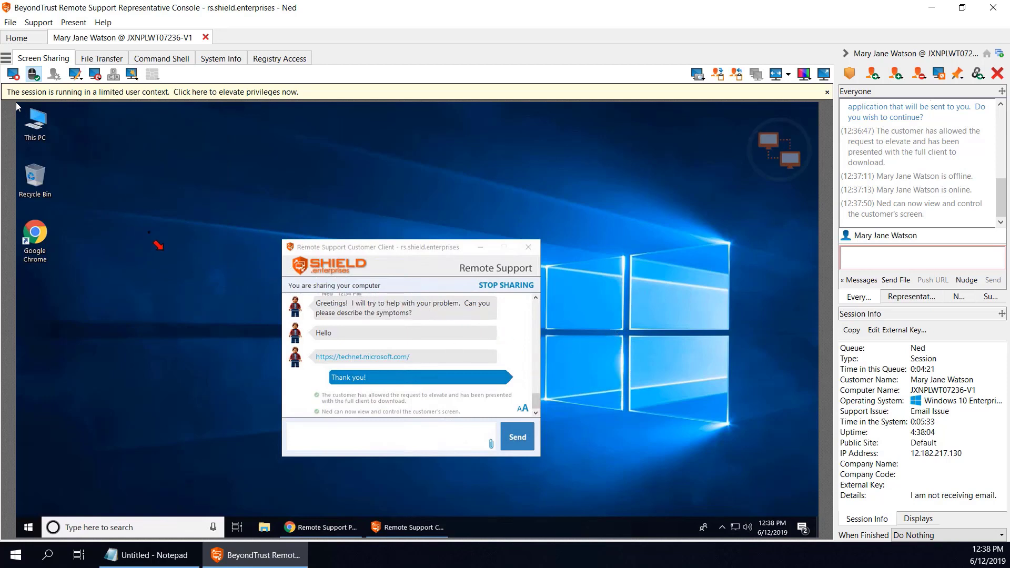
left_click(76, 75)
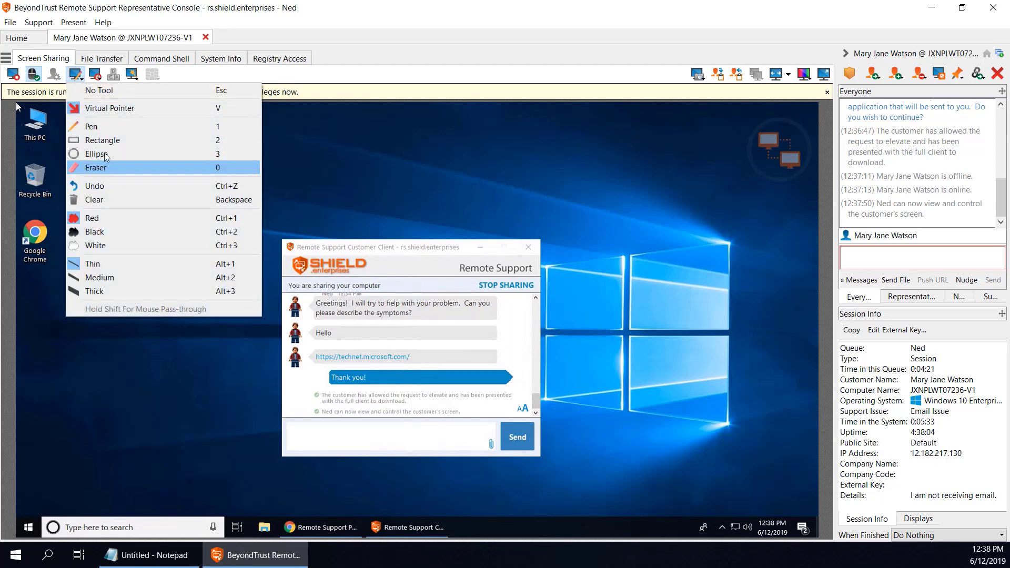
left_click(111, 126)
left_click_drag(146, 211, 151, 208)
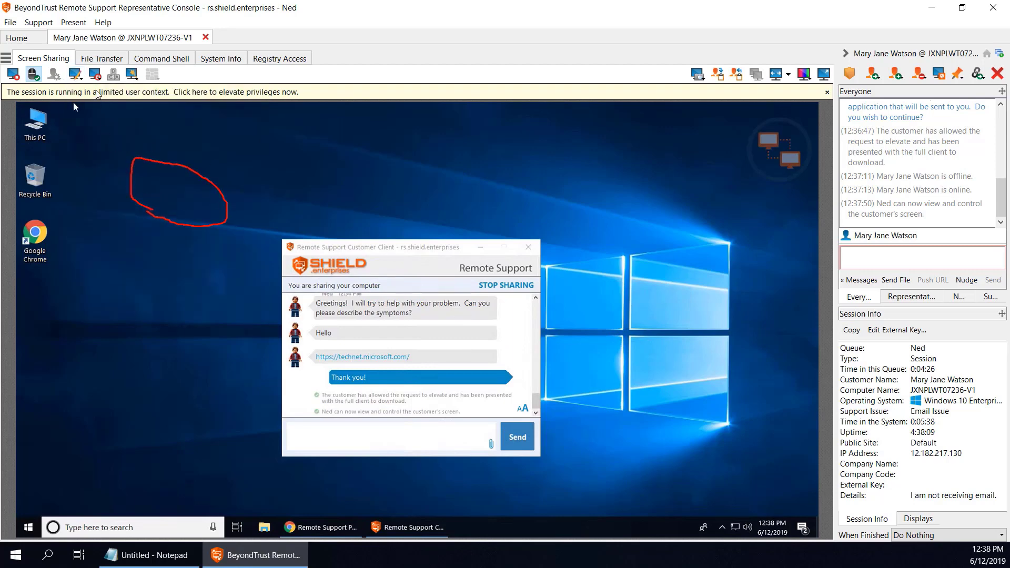
Erase the pen drawing and move the customer chat window up and left
left_click(77, 75)
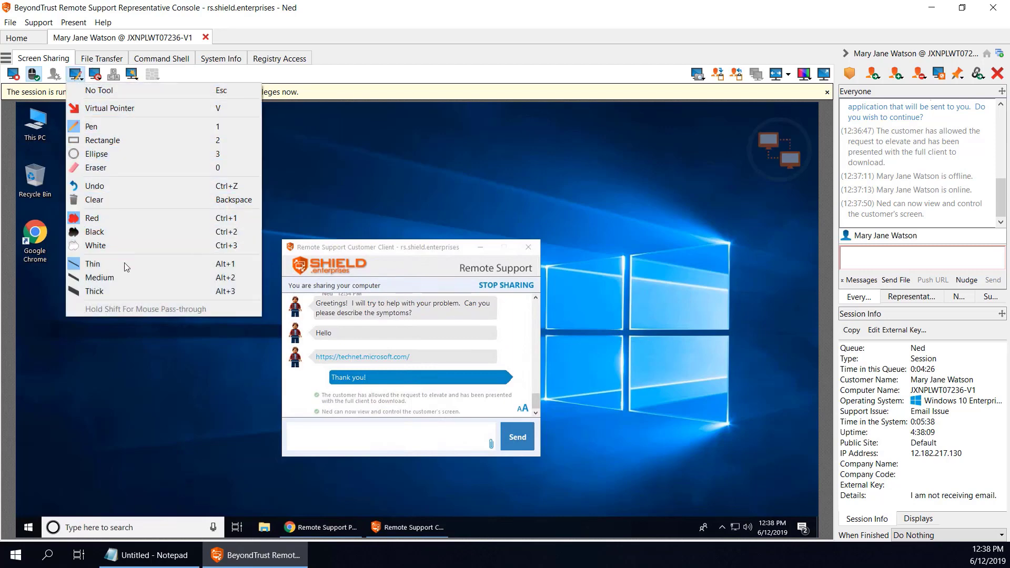
left_click(144, 335)
key("BackSpace")
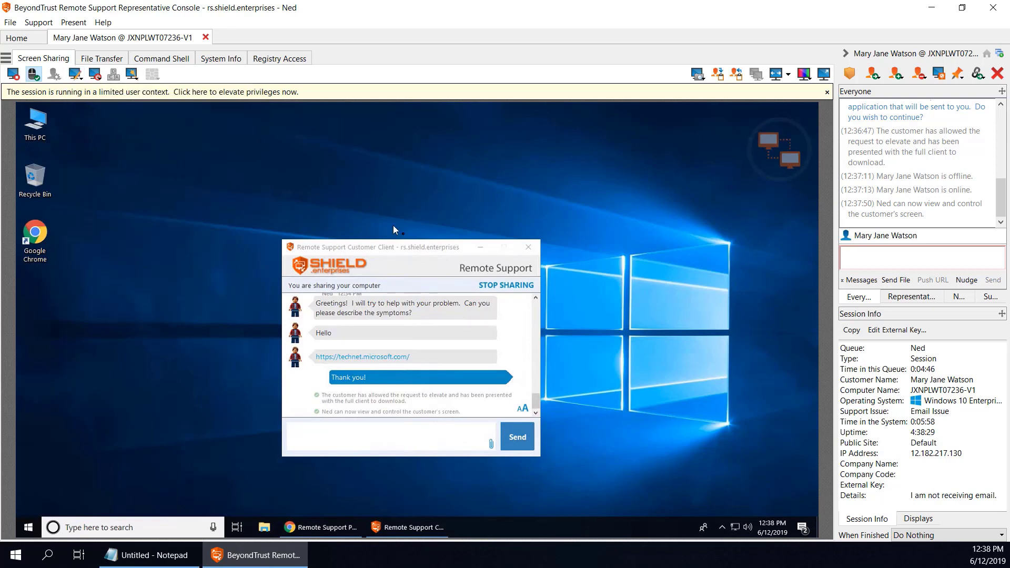
left_click_drag(408, 249, 362, 187)
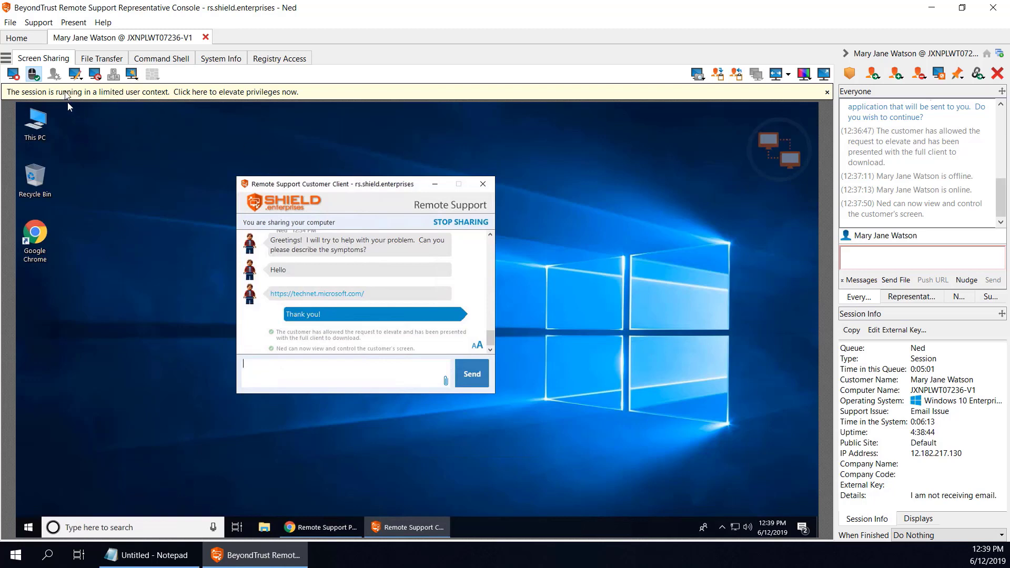
Elevate the customer client to administrator rights, approving the User Account Control prompt on the customer's computer
left_click(849, 74)
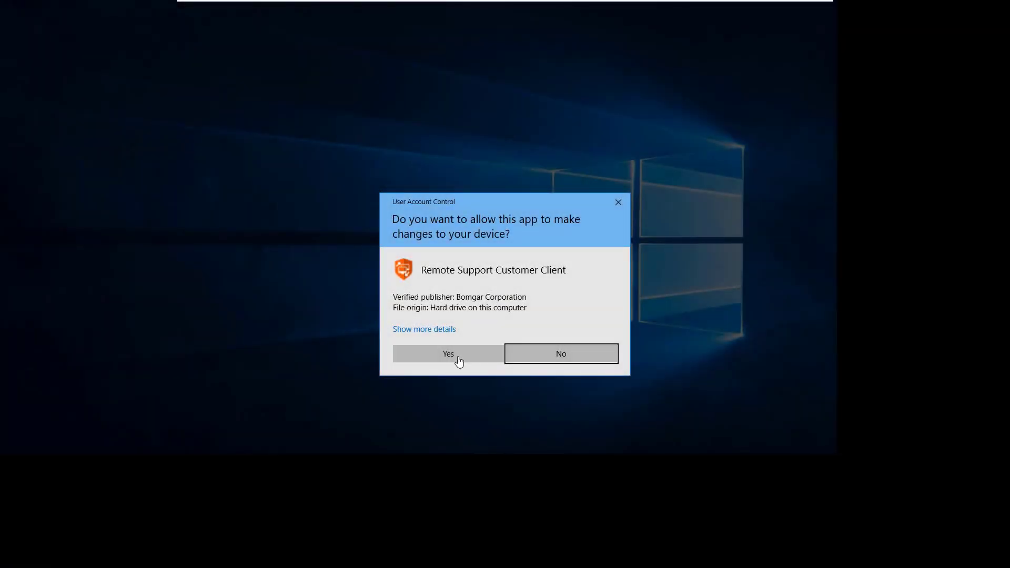
left_click(459, 360)
left_click(457, 357)
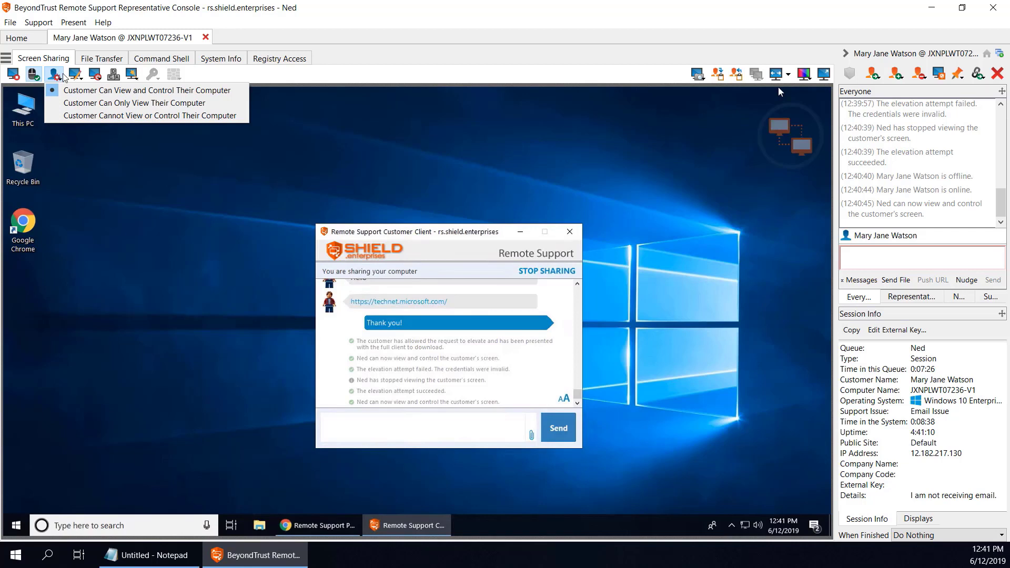
left_click(93, 77)
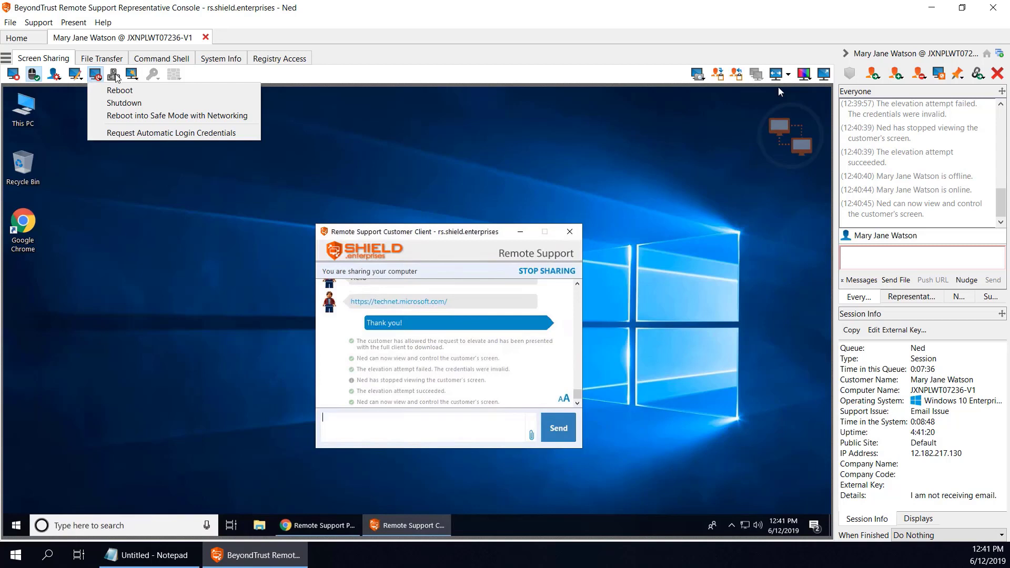
left_click(116, 77)
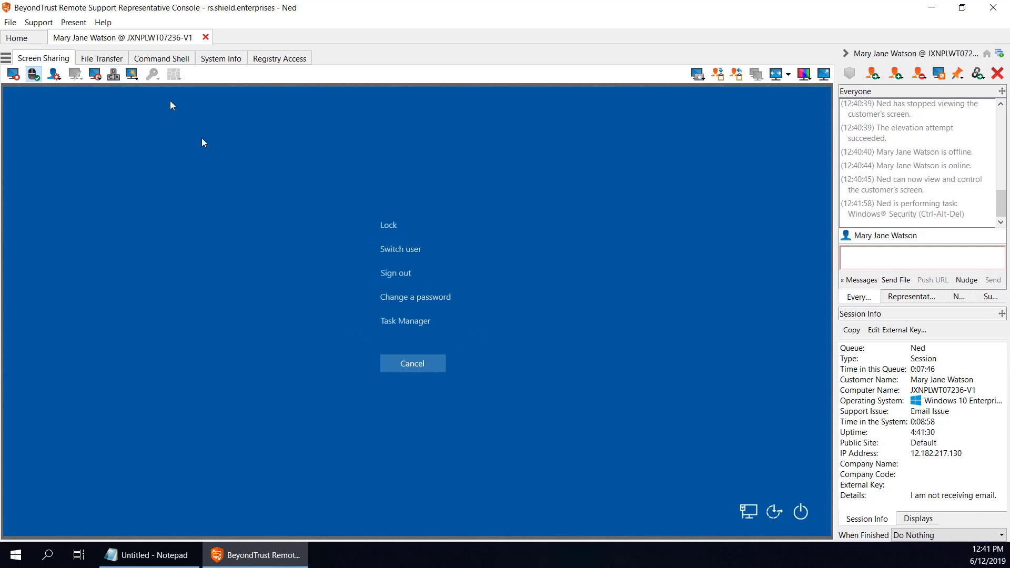
left_click(431, 368)
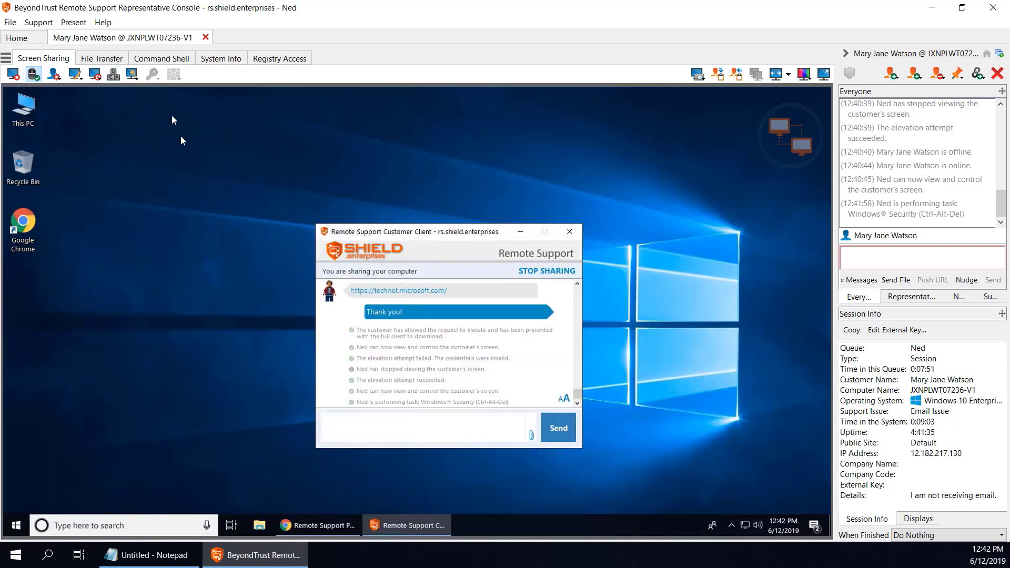
Choose the Process Monitor canned script from the special actions and scripts menu
left_click(132, 75)
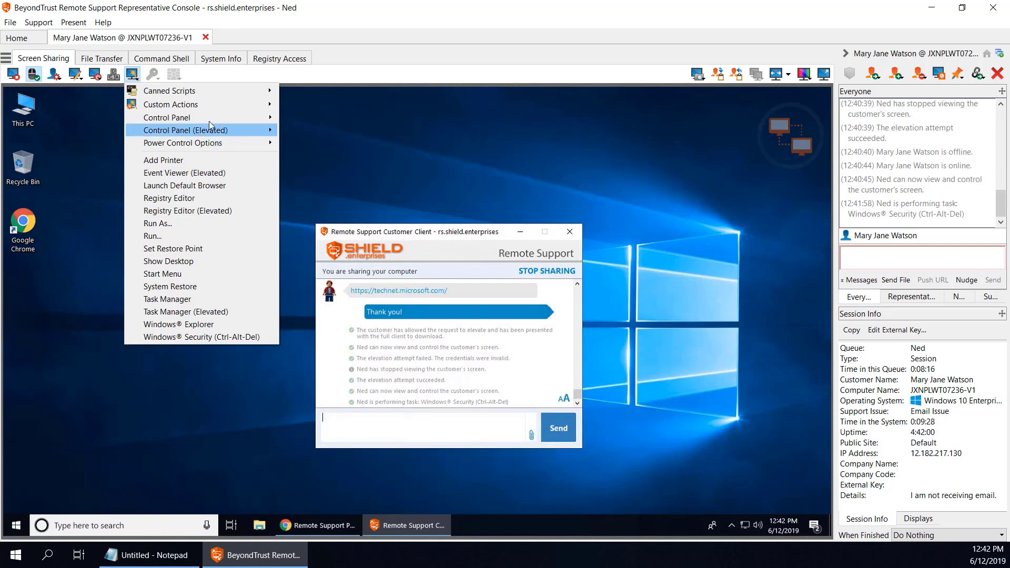
mouse_move(208, 107)
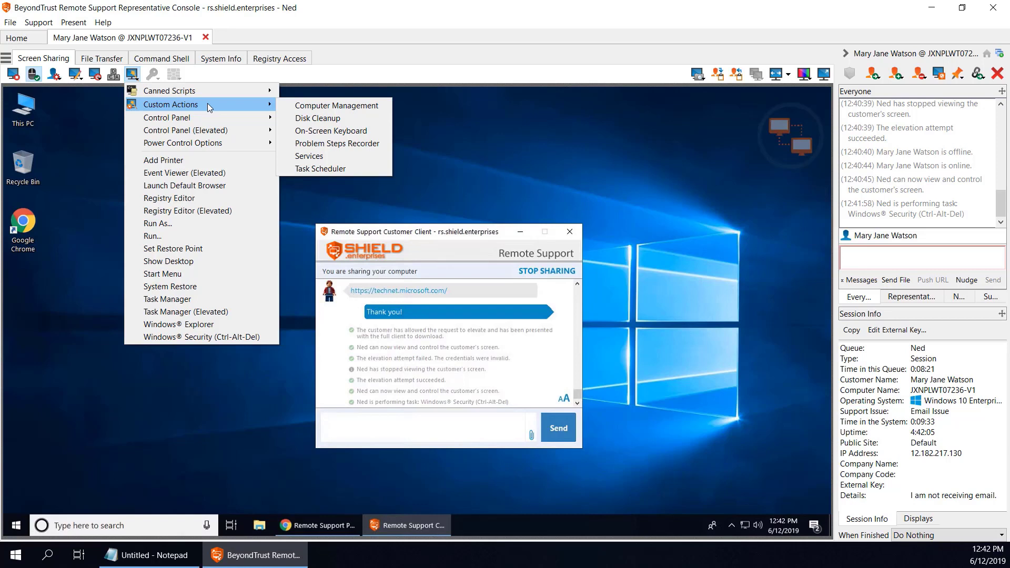
mouse_move(209, 88)
mouse_move(337, 118)
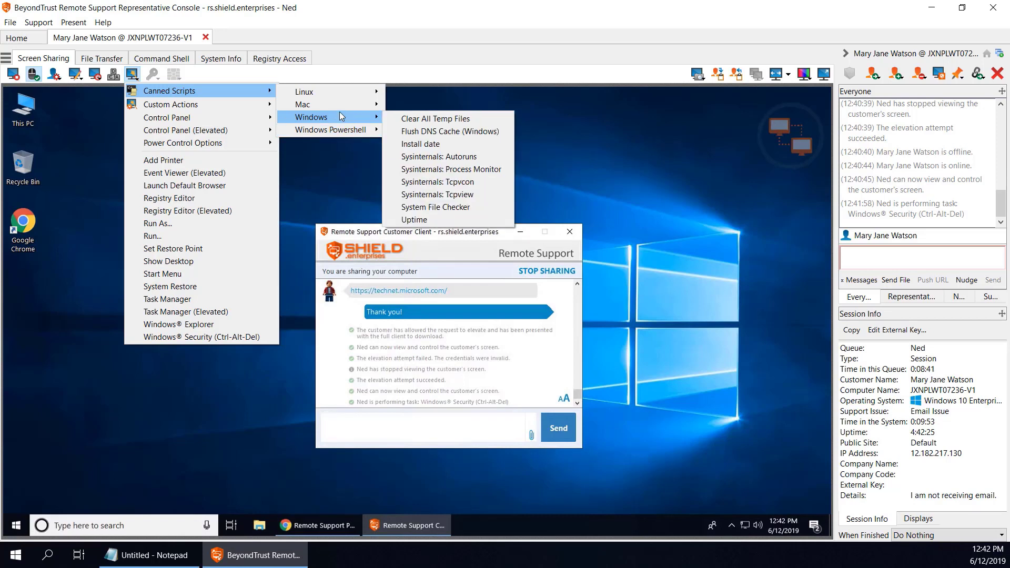
left_click(468, 169)
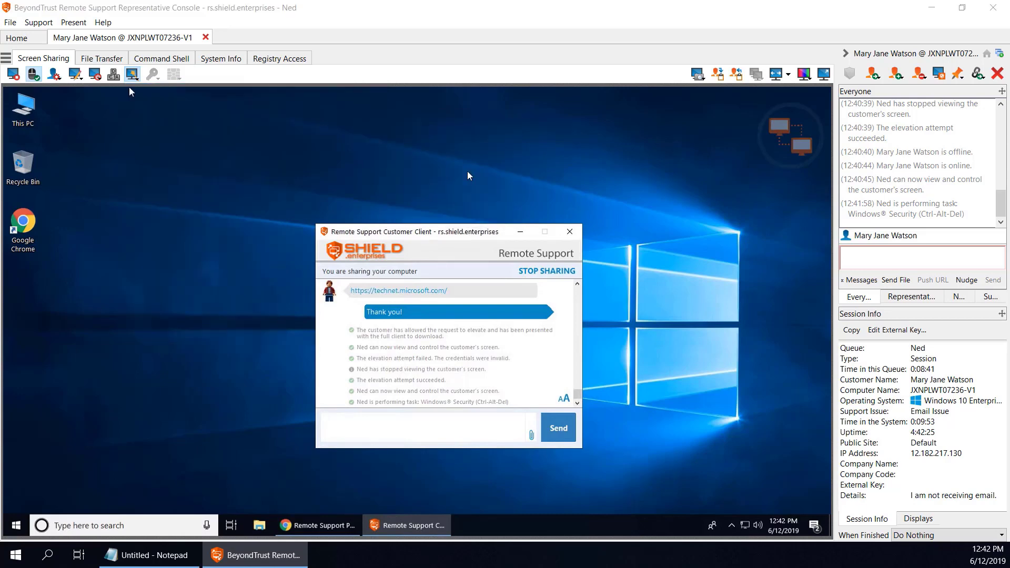
Confirm running the Process Monitor script on the customer's computer
left_click(552, 321)
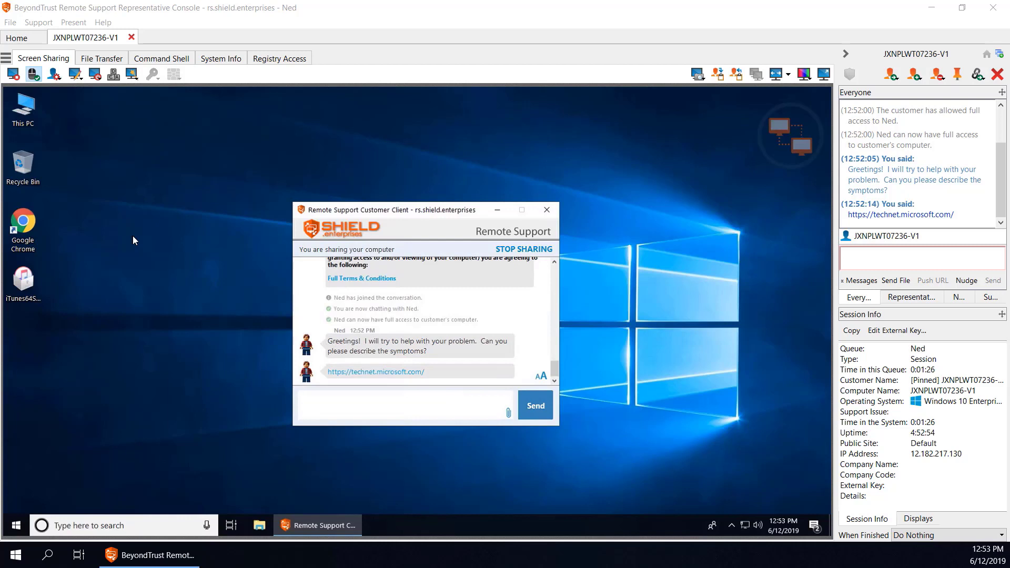
Launch the iTunes installer, start the install, and elevate it with the stored LocalAdmin credential
double_click(29, 288)
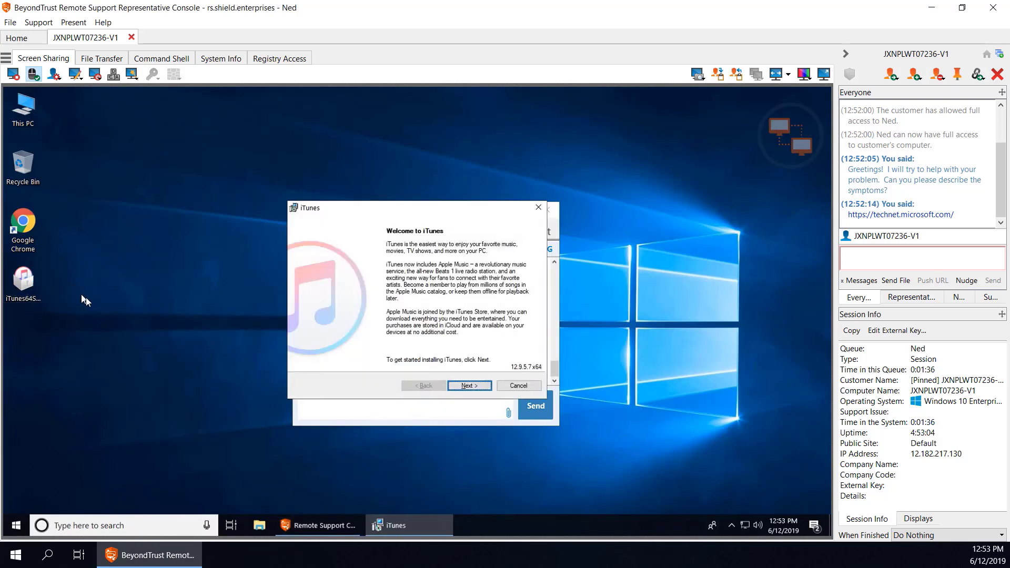
left_click(470, 386)
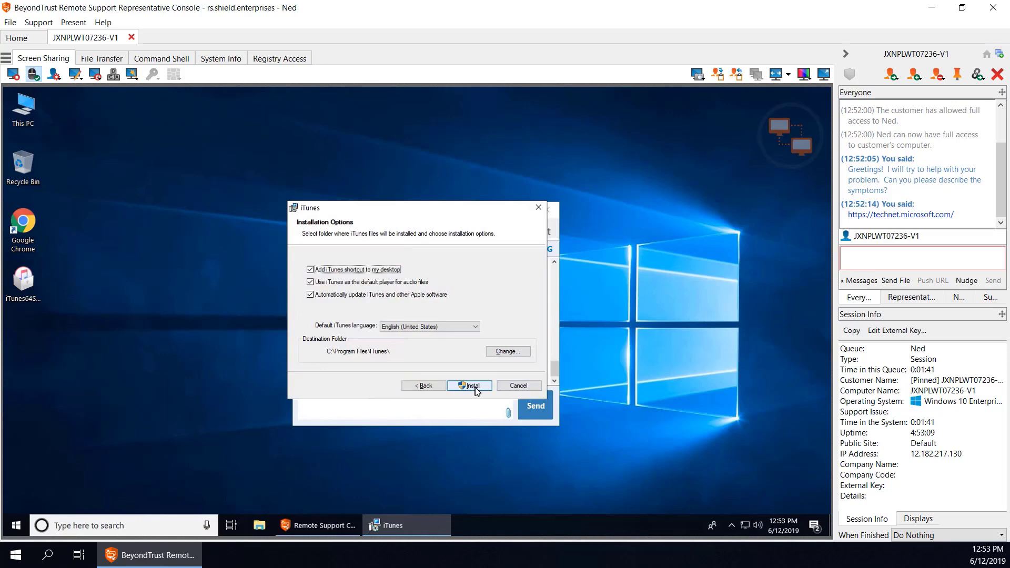
left_click(477, 388)
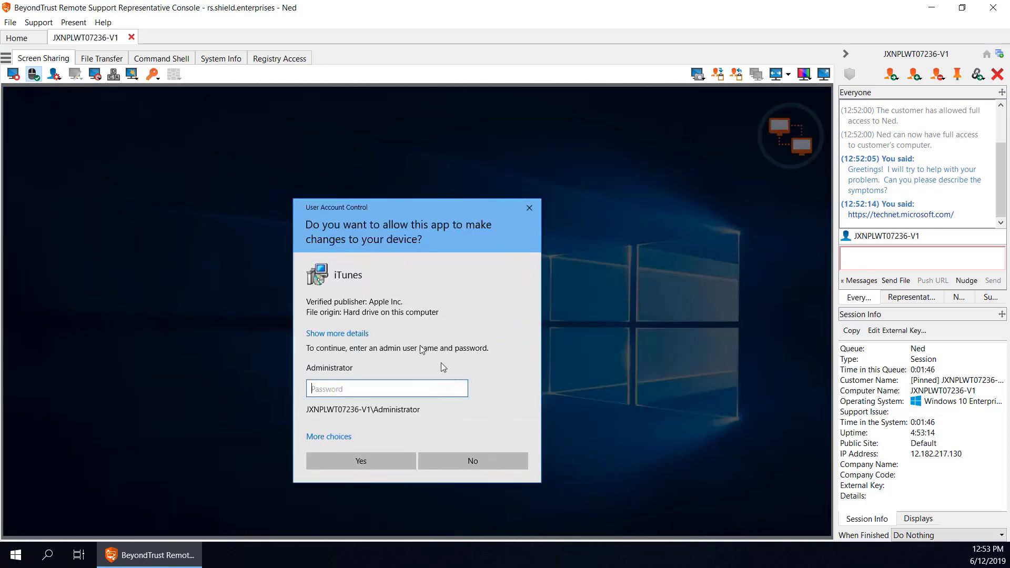
left_click(151, 80)
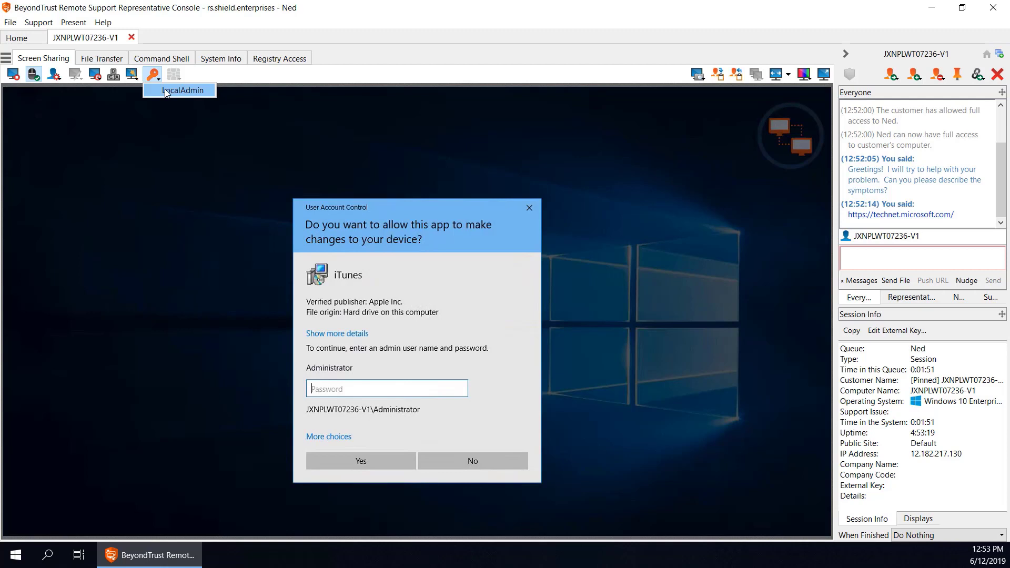
left_click(179, 91)
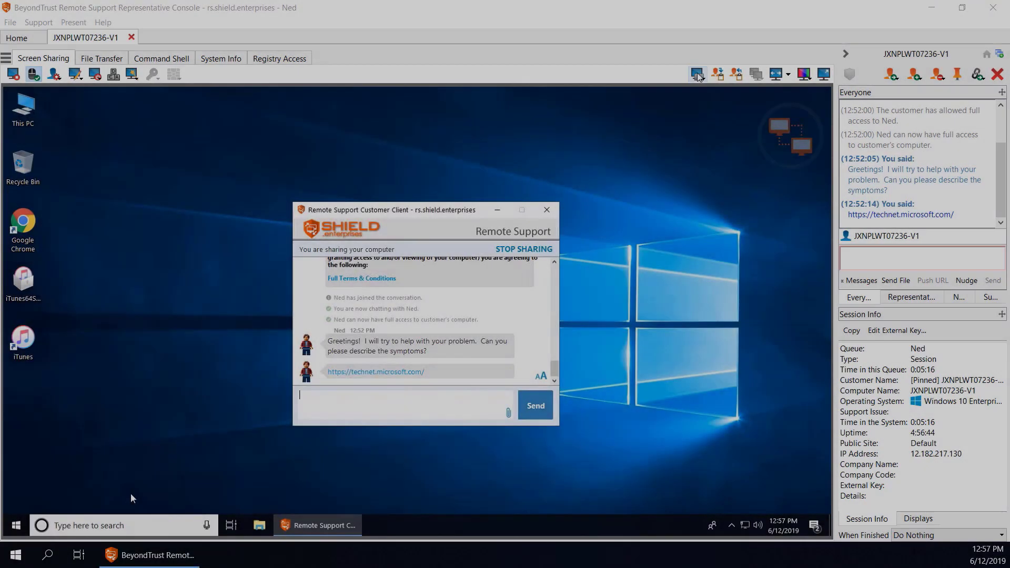
Look through the screenshot saving and remote view scaling options
left_click(697, 74)
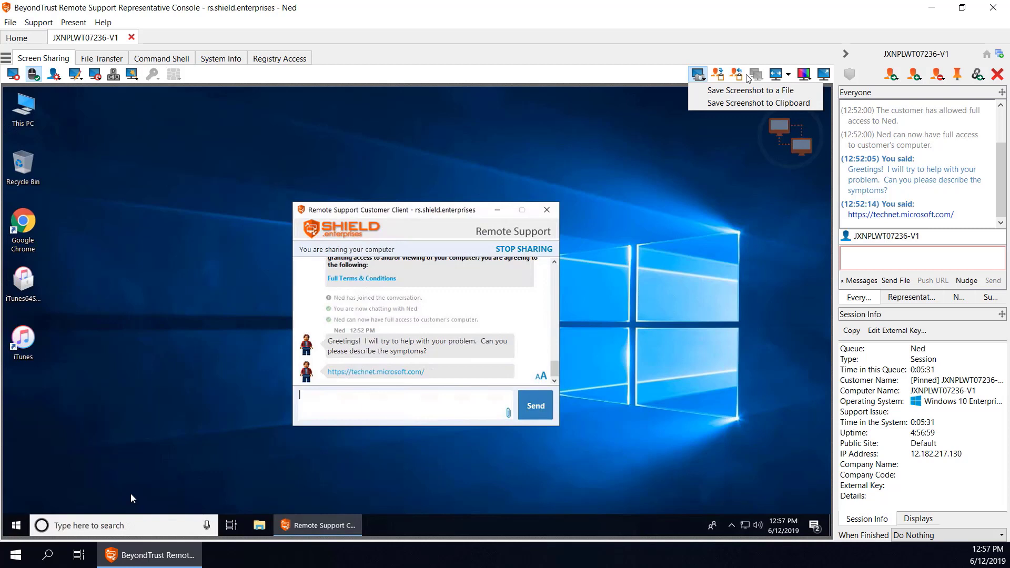
left_click(753, 78)
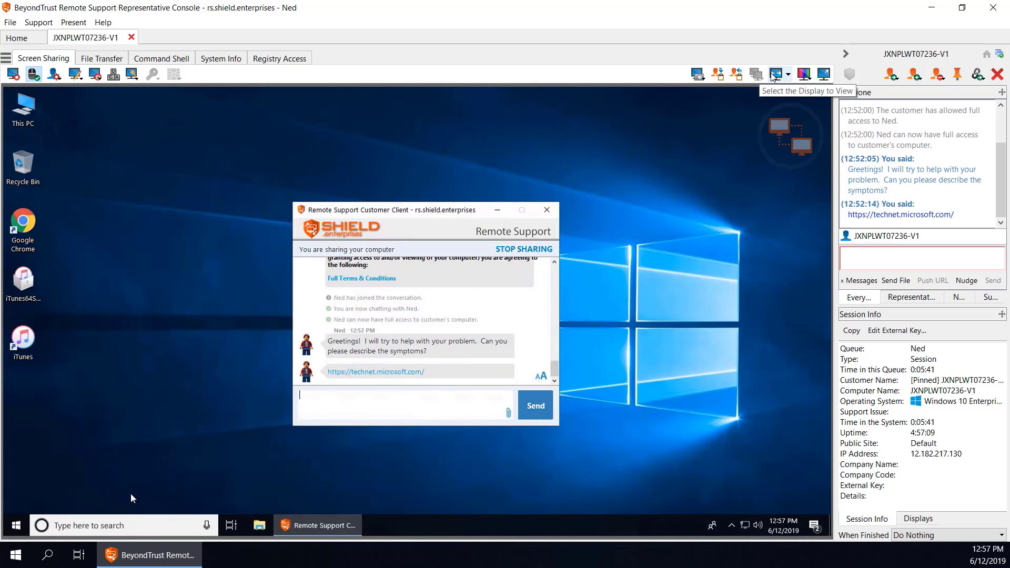
left_click(786, 77)
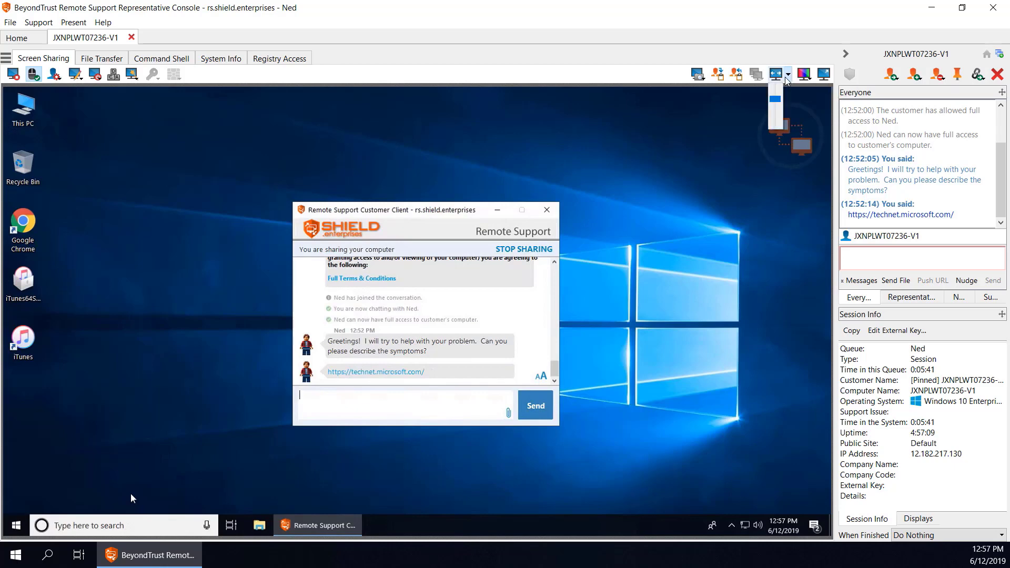
mouse_move(775, 99)
left_mouse_down()
mouse_move(776, 114)
mouse_move(773, 103)
left_mouse_up()
Switch the remote view to black and white, then restore full colour
left_click(805, 75)
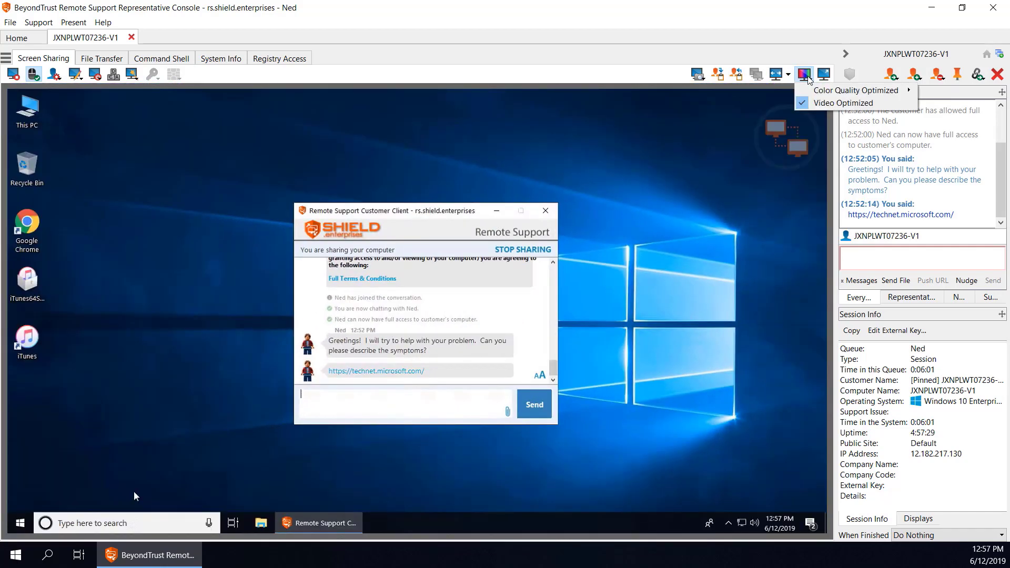
mouse_move(818, 95)
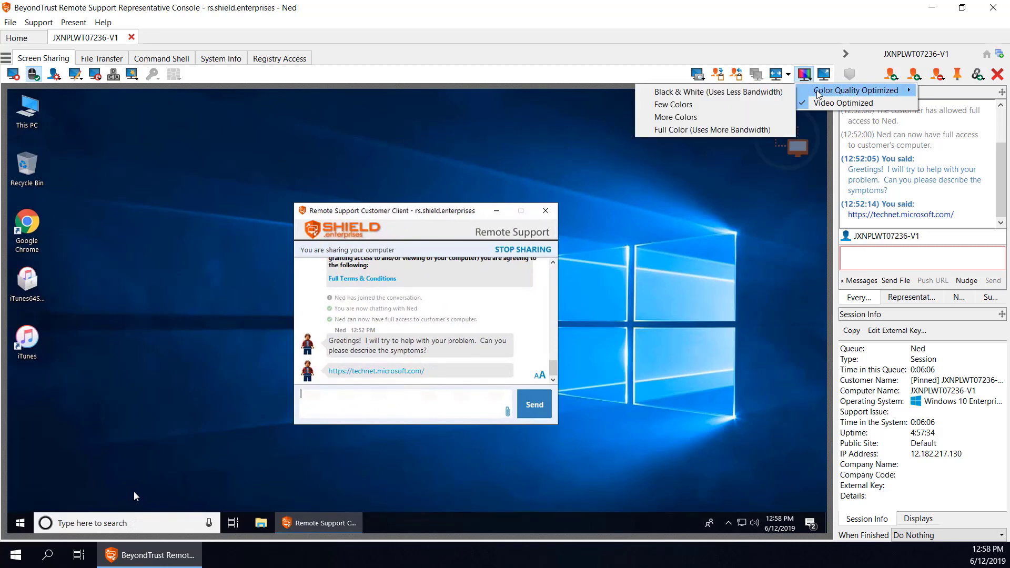
left_click(751, 91)
left_click(804, 76)
left_click(808, 98)
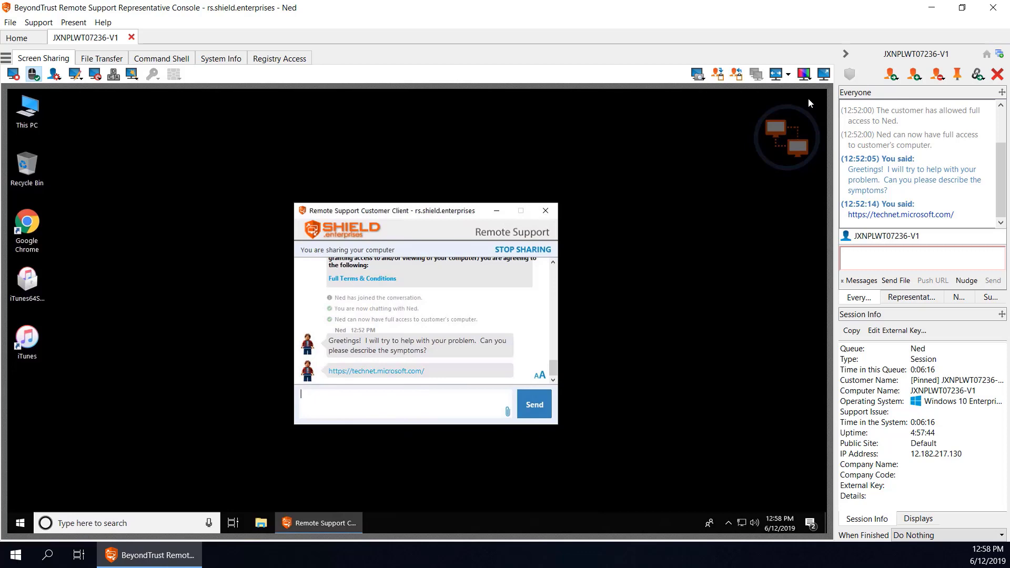
View the remote desktop full screen, return to the window, and start file transfer
left_click(824, 75)
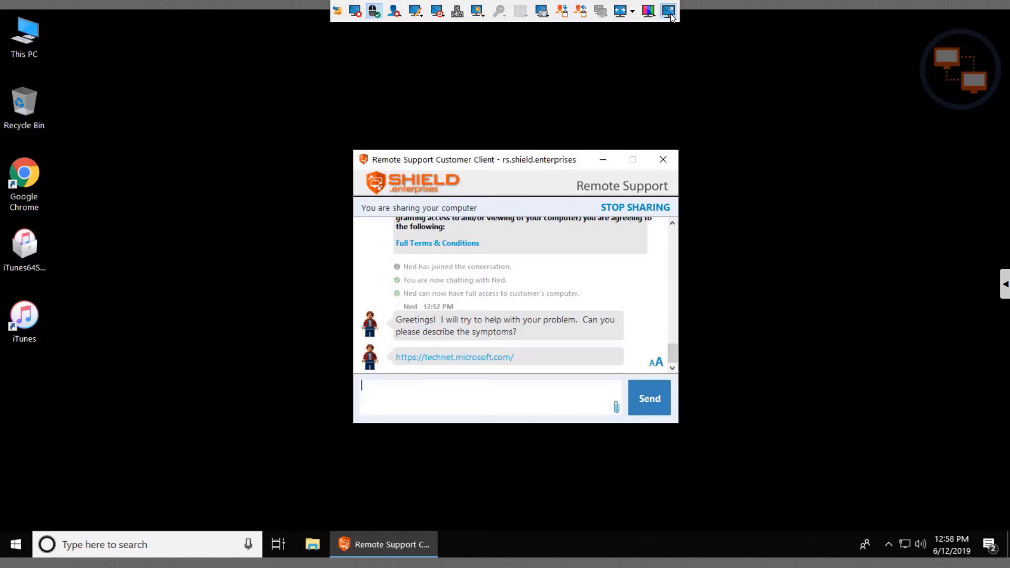
left_click(669, 12)
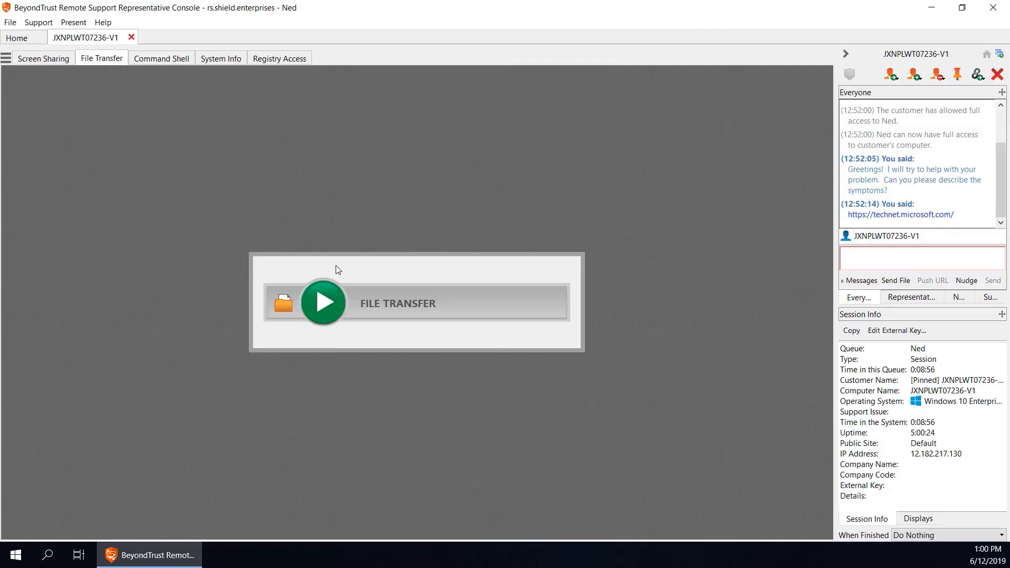
left_click(325, 305)
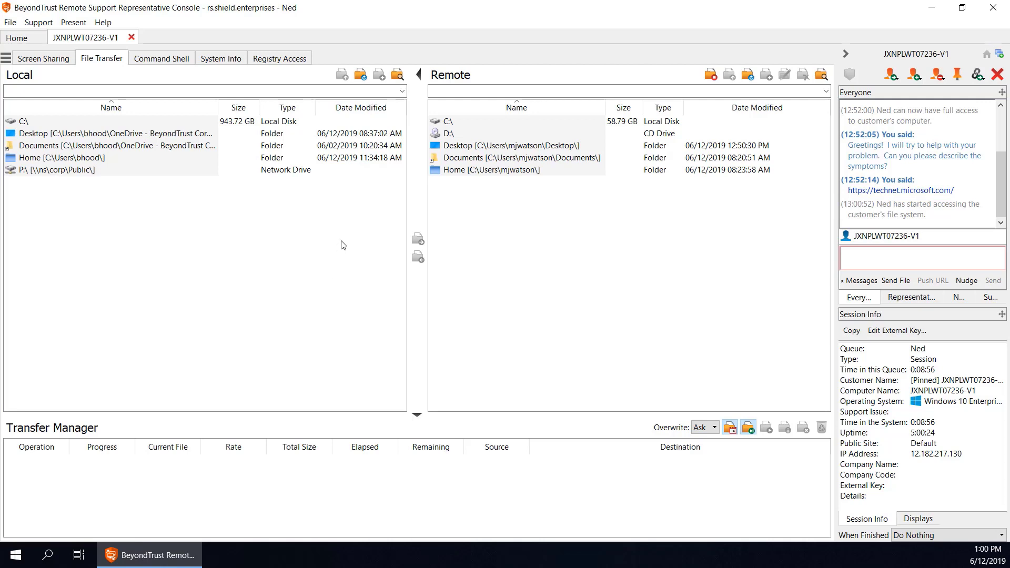
Start a remote command shell at the customer's C:\> prompt
left_click(161, 58)
left_click(322, 302)
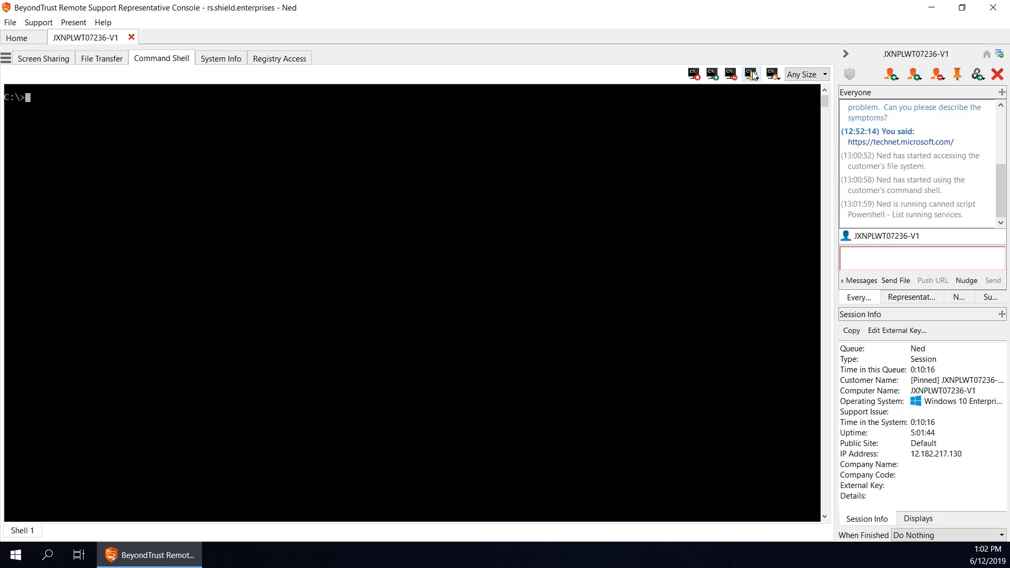
Run the Windows Powershell 'List running services' canned script in the command shell
left_click(753, 75)
mouse_move(796, 129)
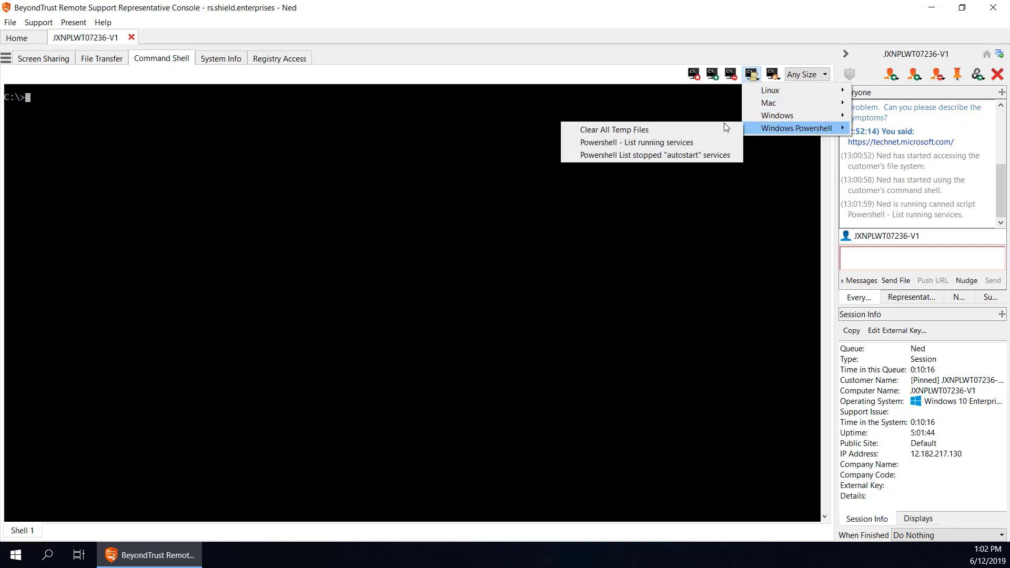
left_click(706, 141)
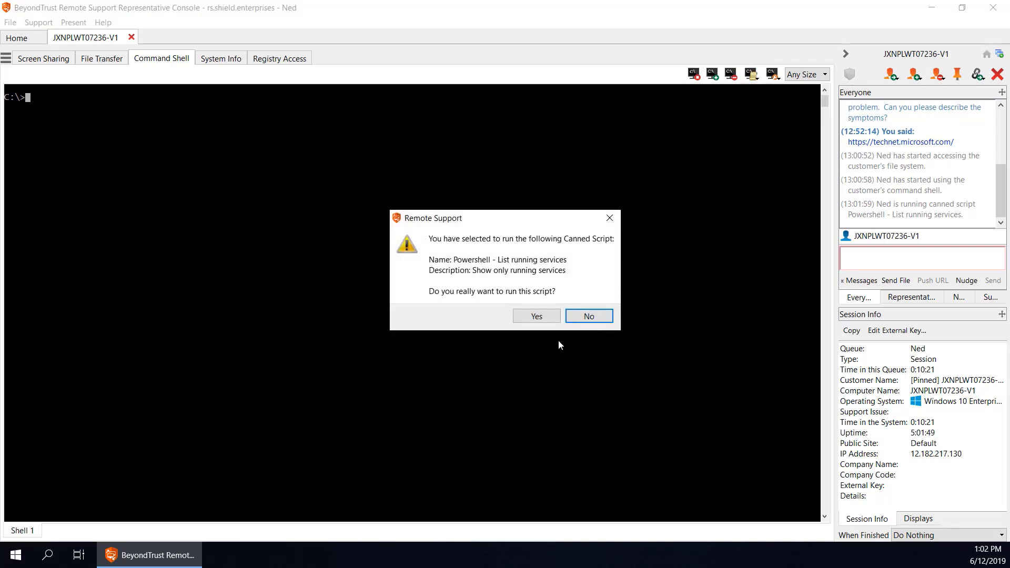
left_click(542, 318)
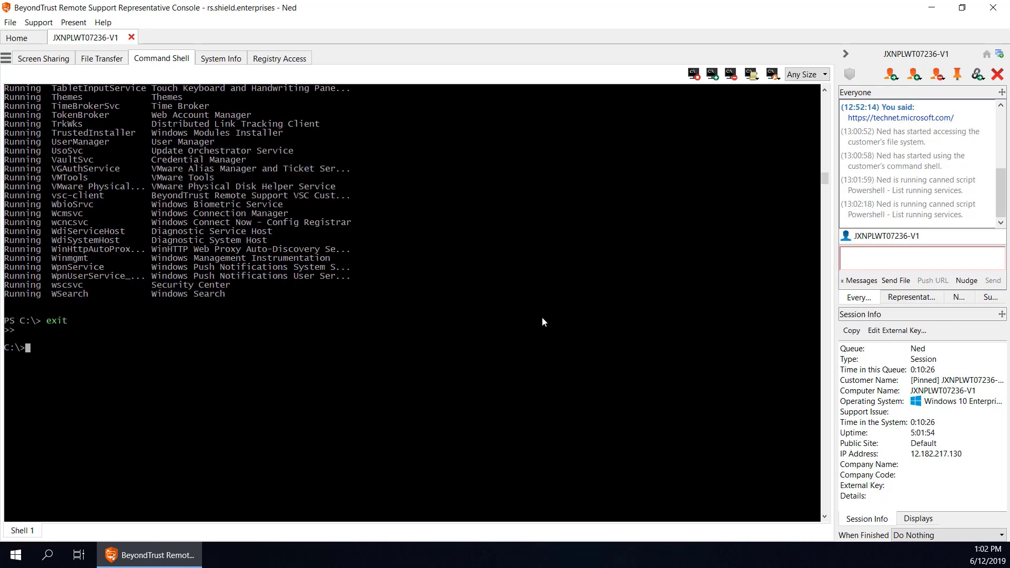
Load the remote computer's system information with all categories gathered
left_click(219, 59)
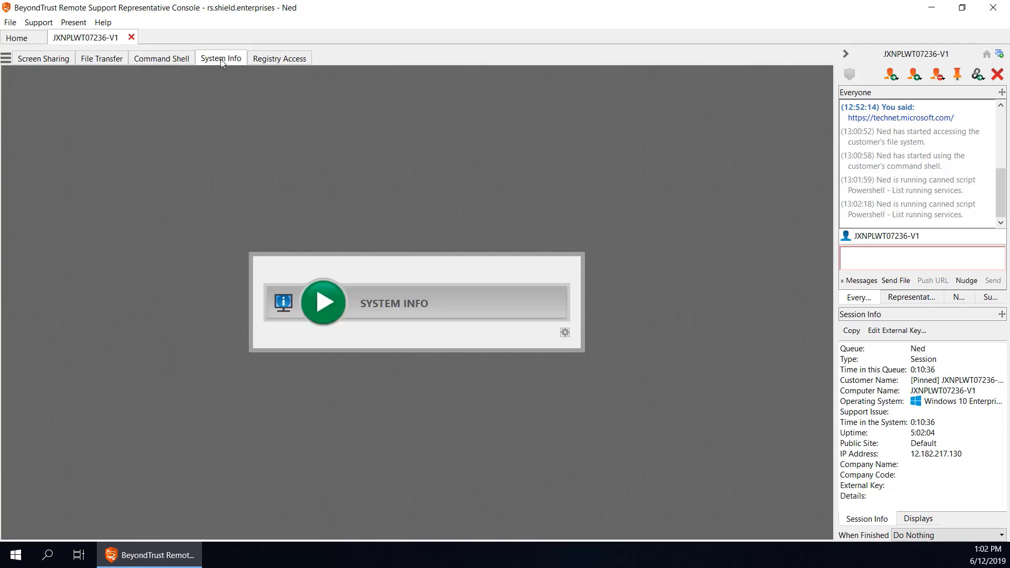
left_click(567, 332)
left_click(425, 337)
left_click(323, 272)
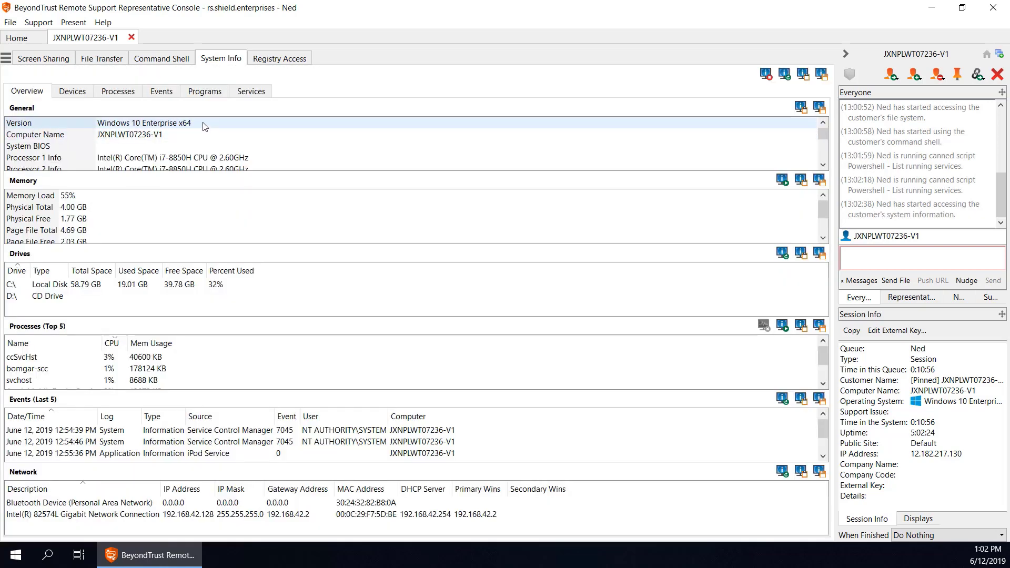
left_click(204, 135)
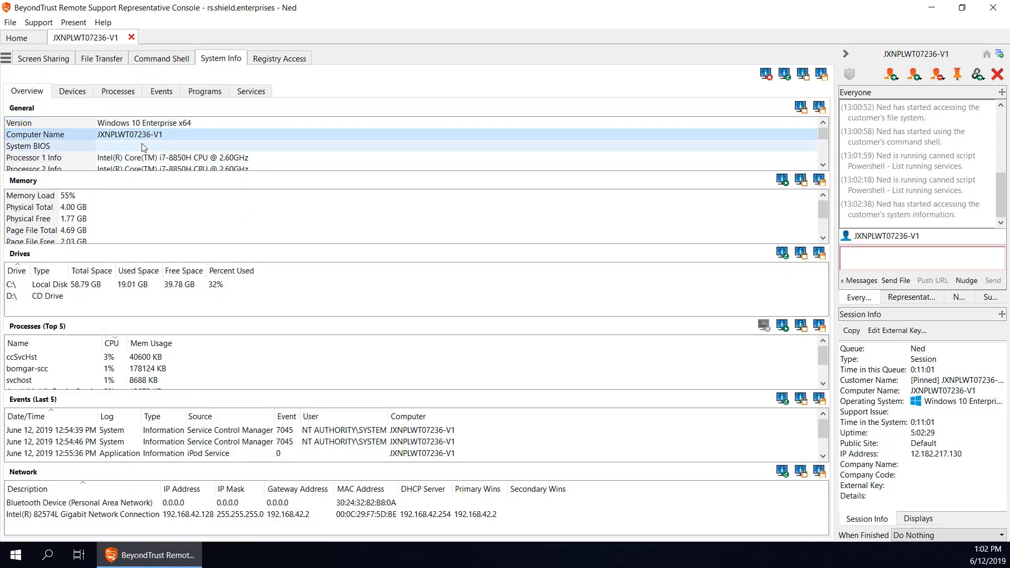
Browse devices, processes, events and programs, then select Bluetooth Support Service under Services
left_click(78, 96)
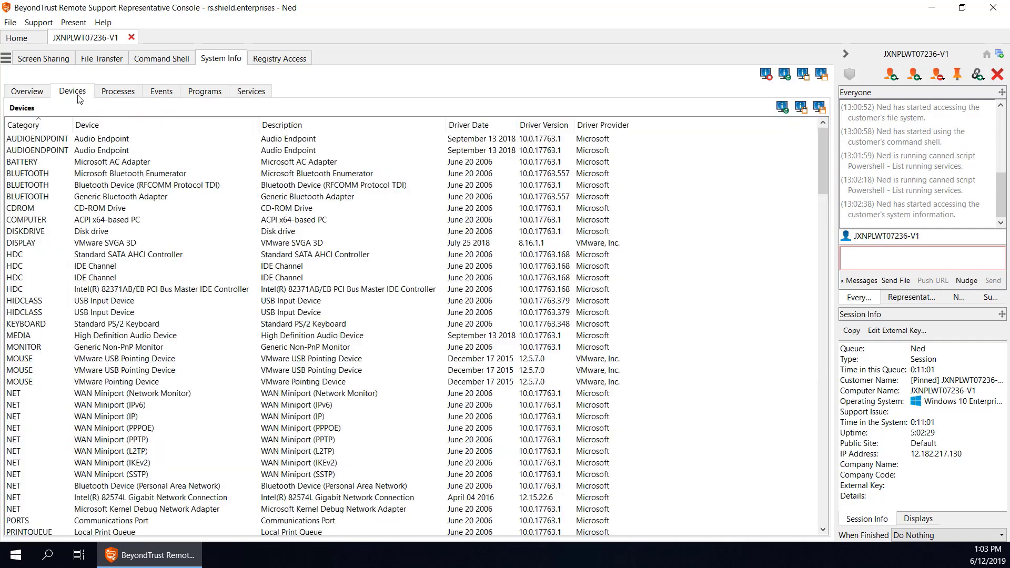
left_click(124, 97)
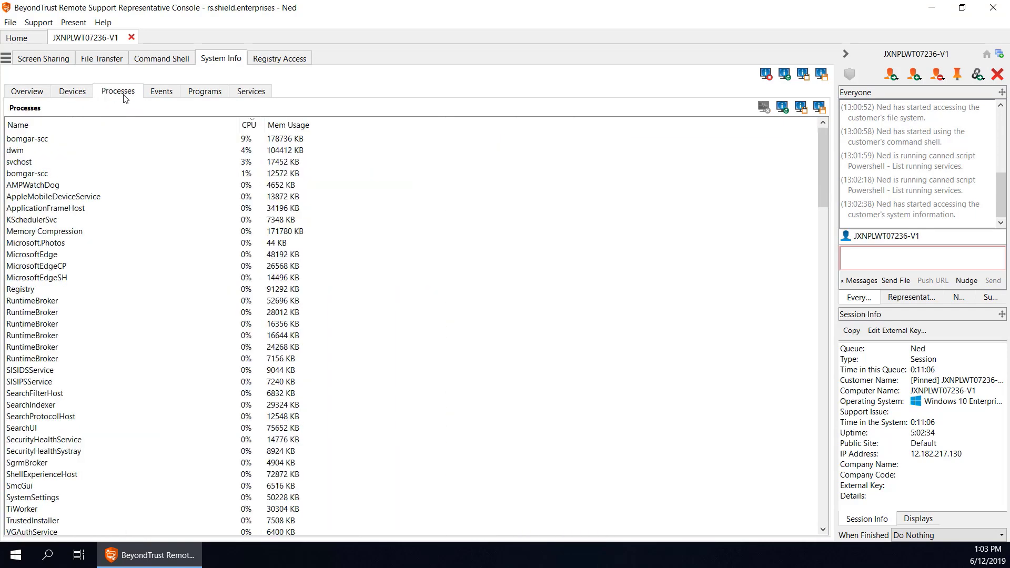
left_click(170, 99)
left_click(210, 97)
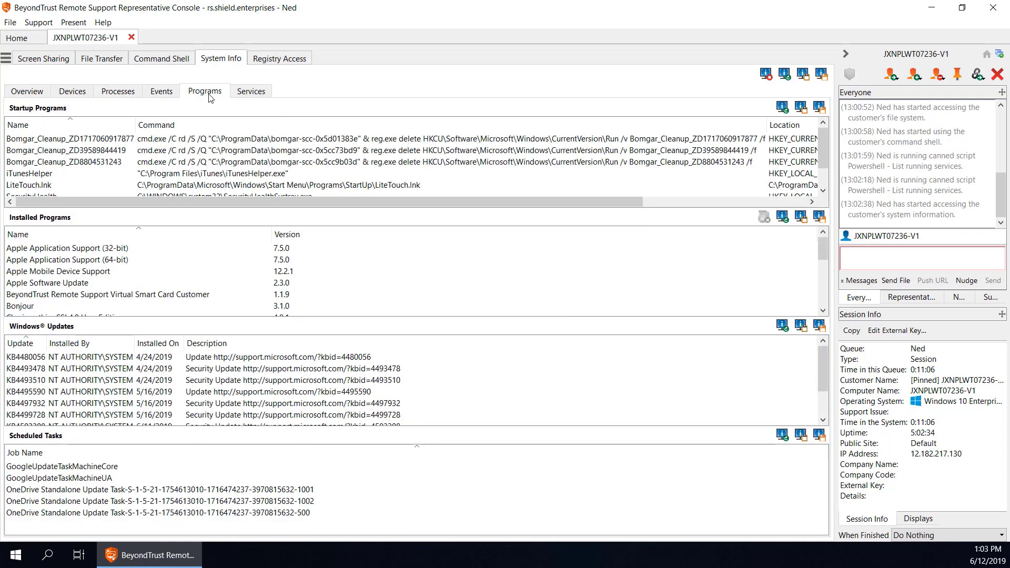
left_click(251, 96)
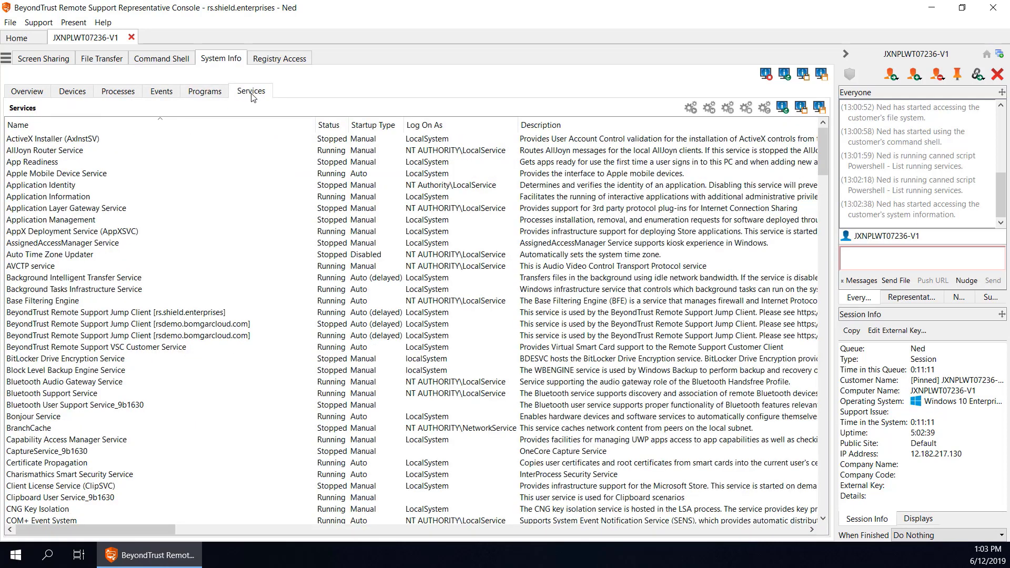
left_click(254, 392)
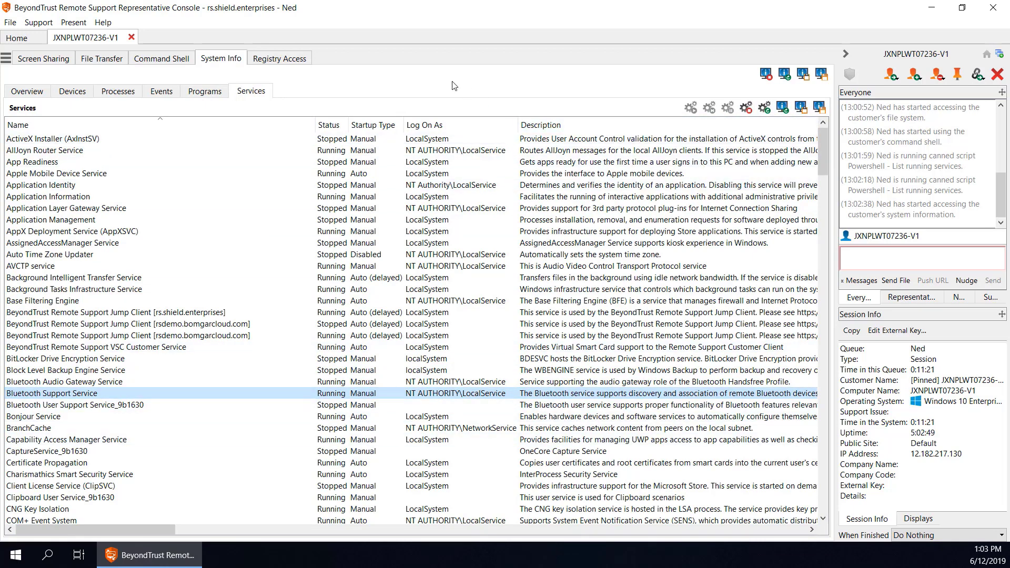
Start remote Registry Access and expand the HKEY_CLASSES_ROOT hive
left_click(278, 59)
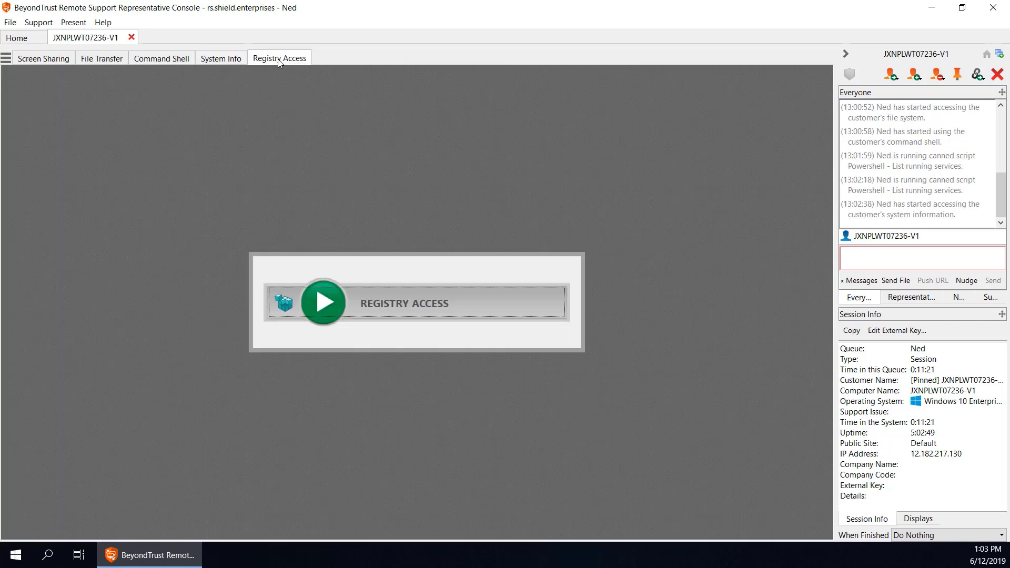
left_click(324, 304)
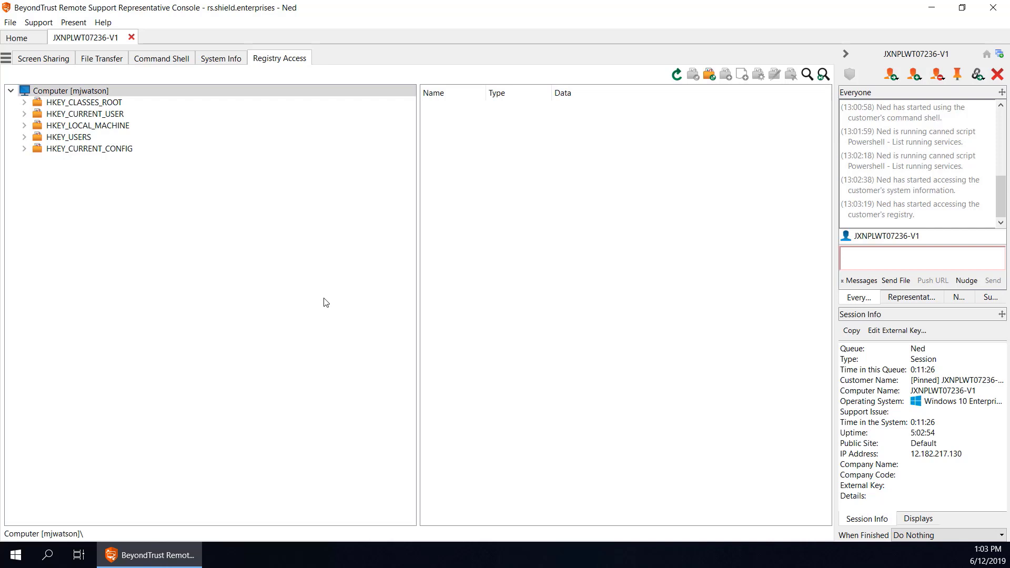
left_click(24, 104)
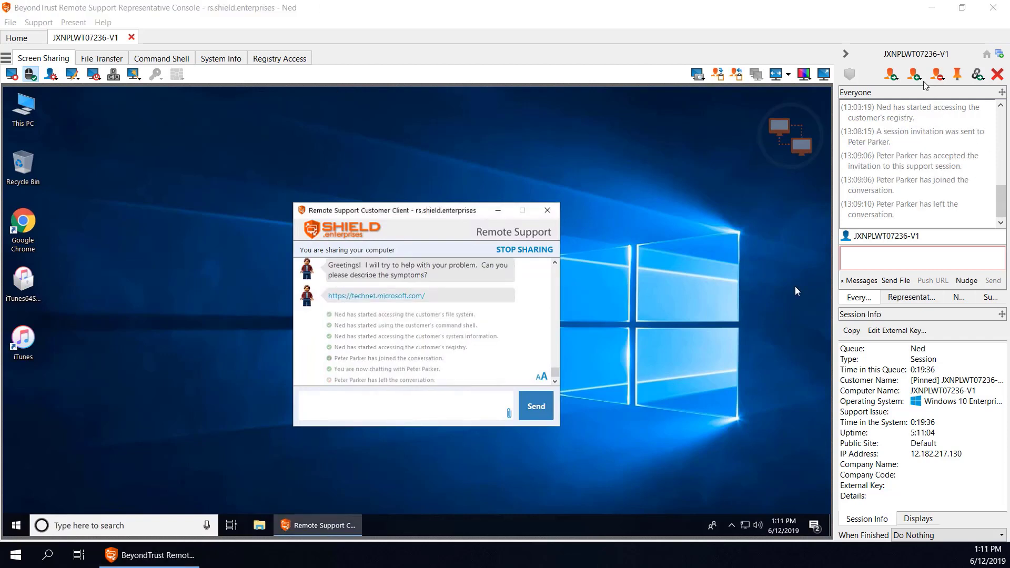
Bring up the list of representatives available to invite into the session
left_click(914, 73)
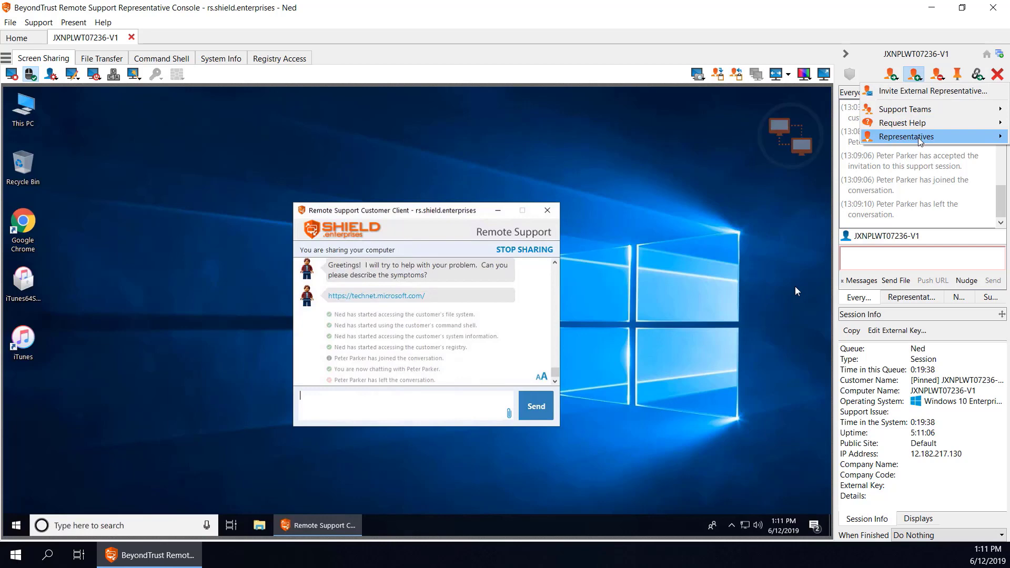
mouse_move(920, 140)
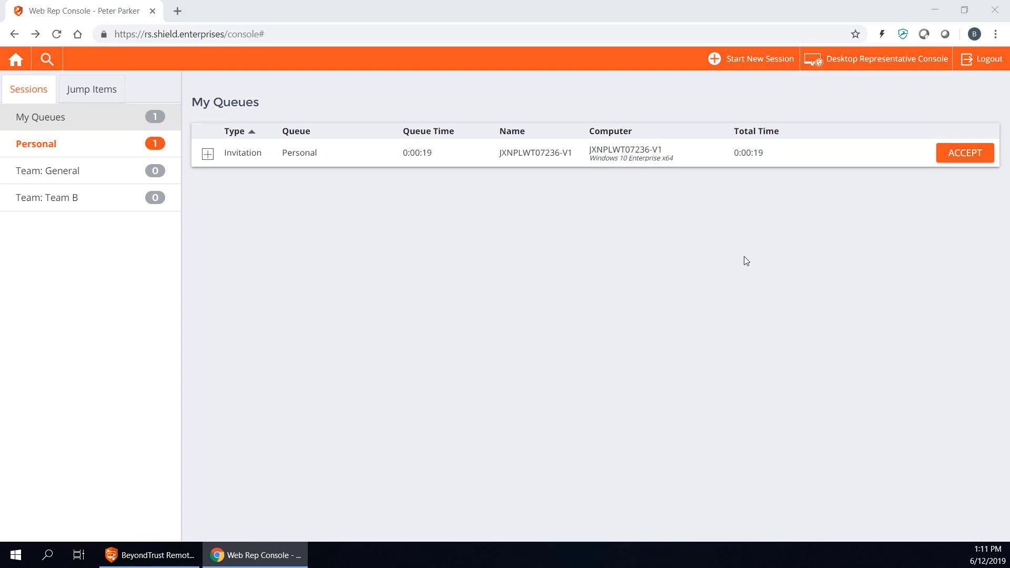
Accept the Personal queue invitation to join the JXNPLWT07236-V1 session
left_click(959, 151)
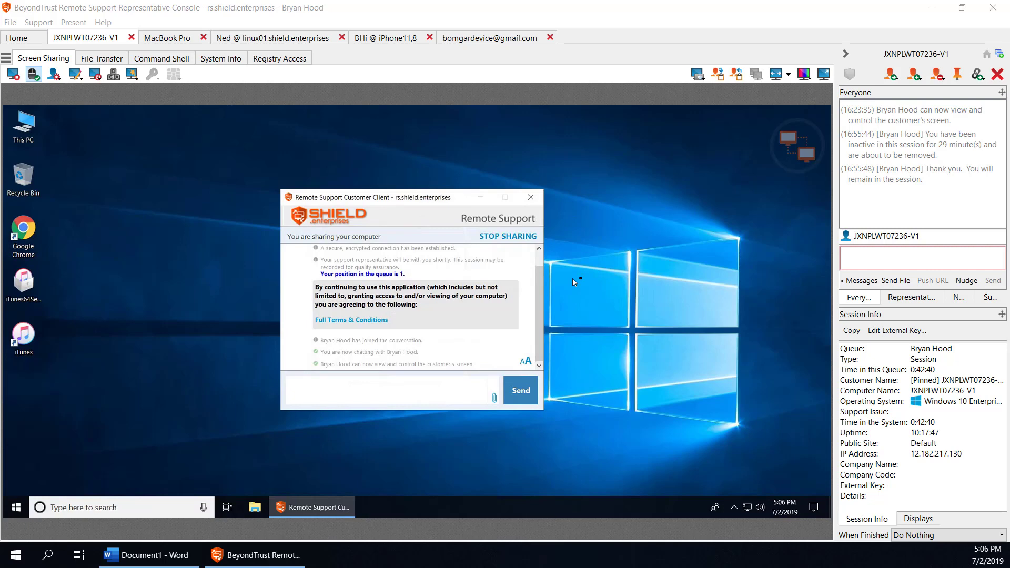
Switch in turn to the MacBook Pro, linux01, iPhone and Android session tabs
left_click(176, 42)
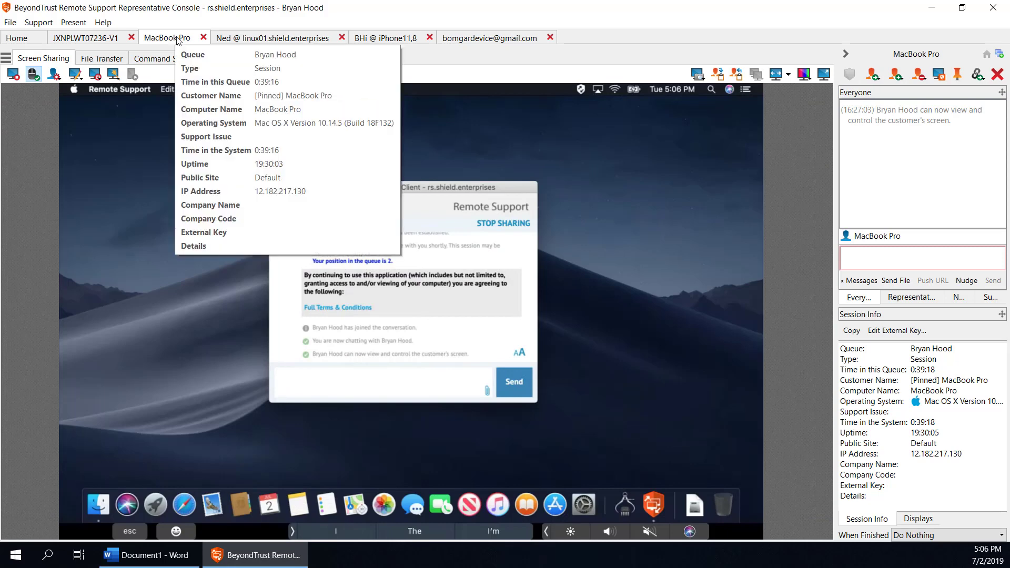
left_click(279, 41)
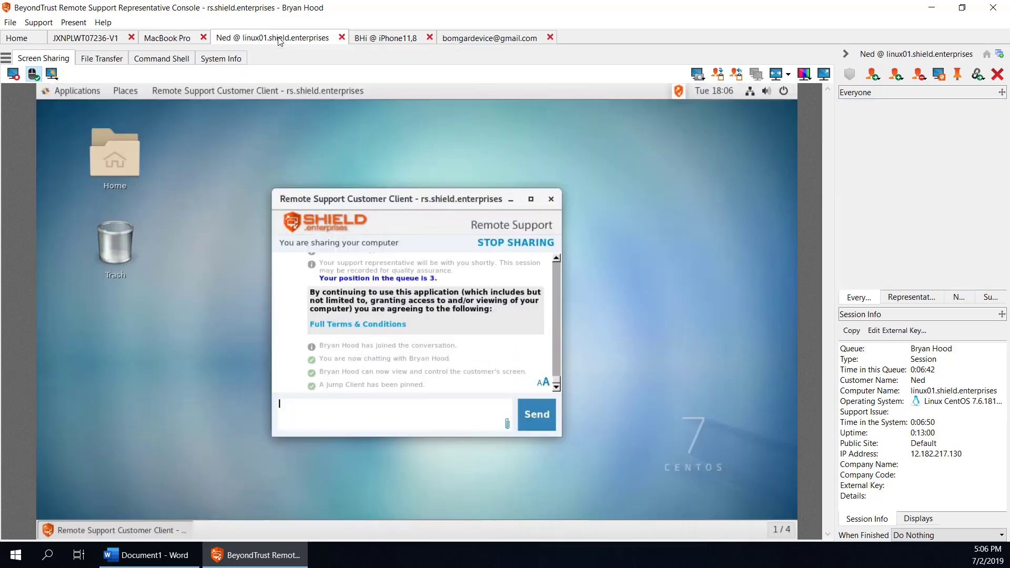
left_click(401, 42)
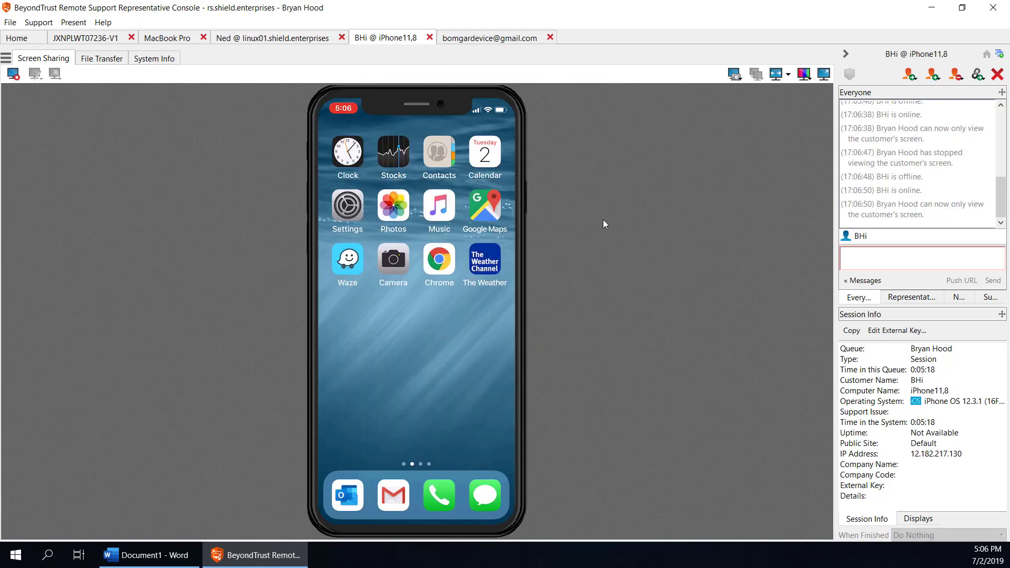
left_click(484, 40)
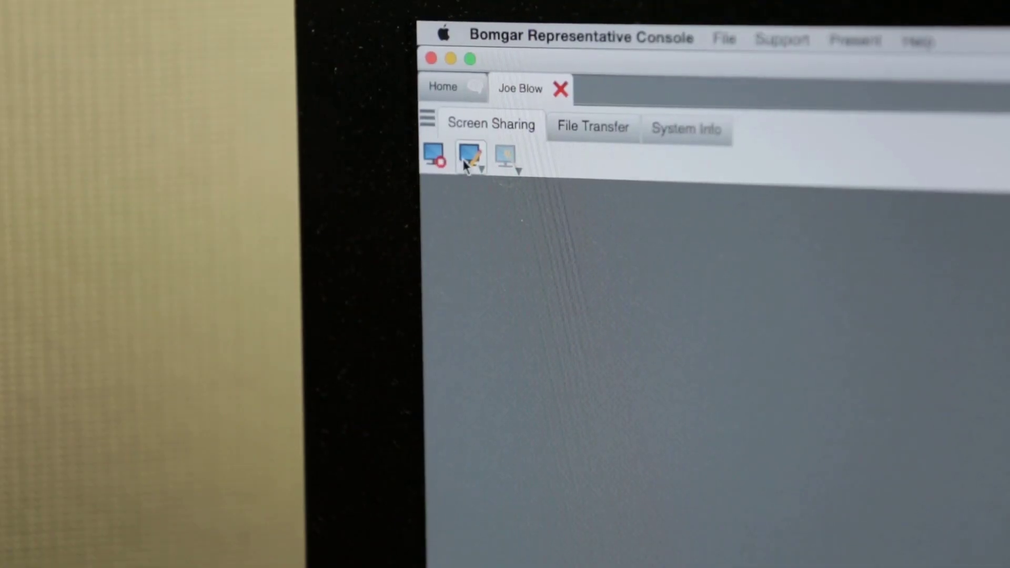
Draw Rectangle annotations around two components on the shared phone camera view
left_click(465, 165)
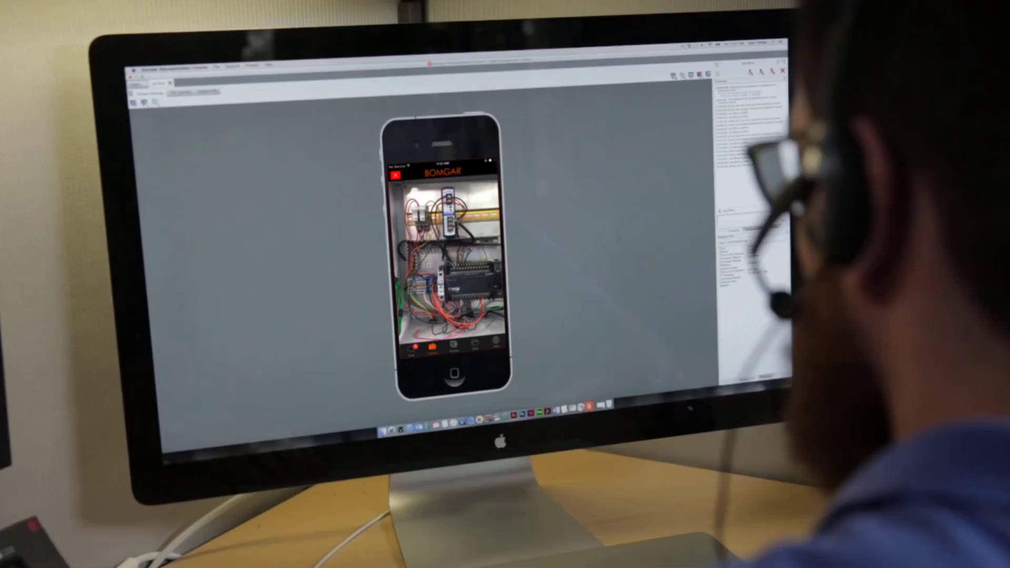
mouse_move(427, 263)
left_mouse_down()
mouse_move(457, 306)
mouse_move(495, 304)
left_mouse_up()
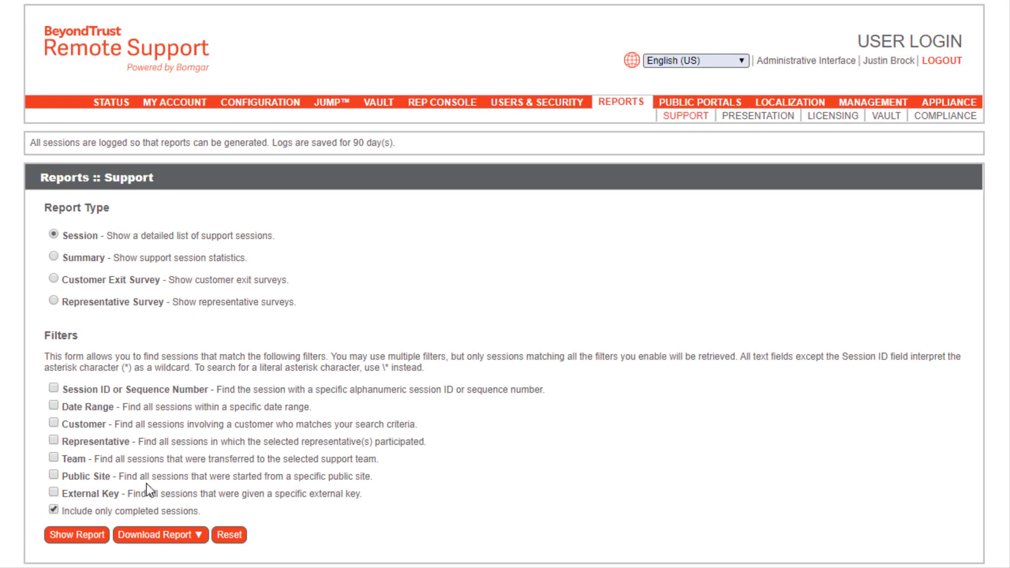
Generate the Support Session Report of 699 completed sessions and jump to its last page, page 7
scroll(70, 460, "down", 3)
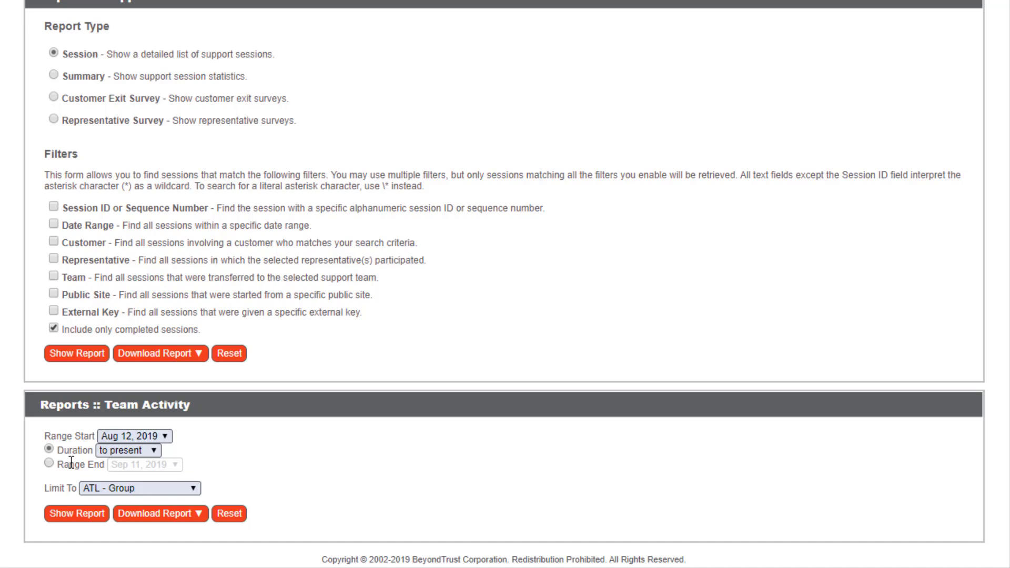
scroll(79, 389, "up", 4)
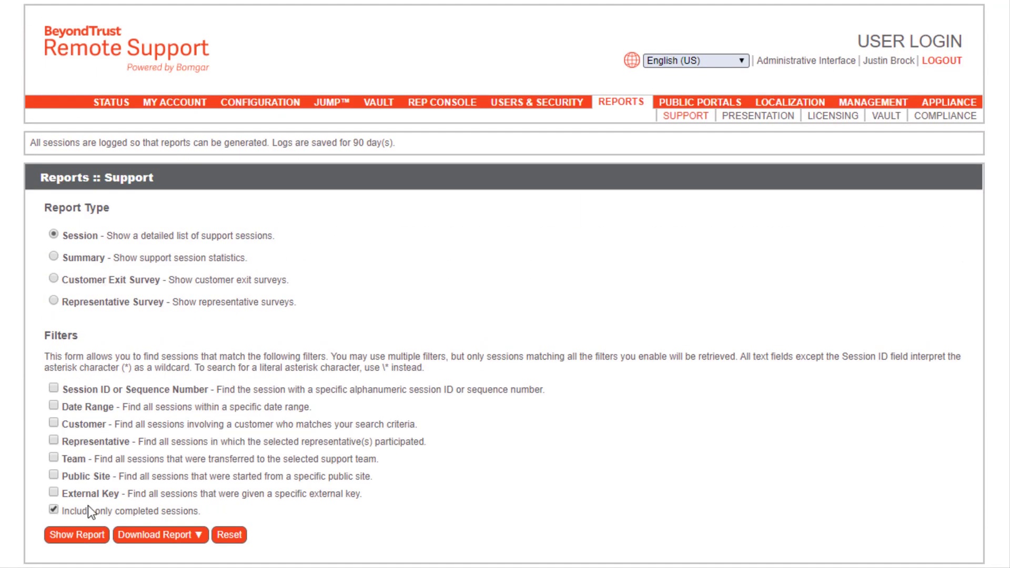
left_click(89, 539)
left_click(206, 280)
scroll(504, 284, "down", 20)
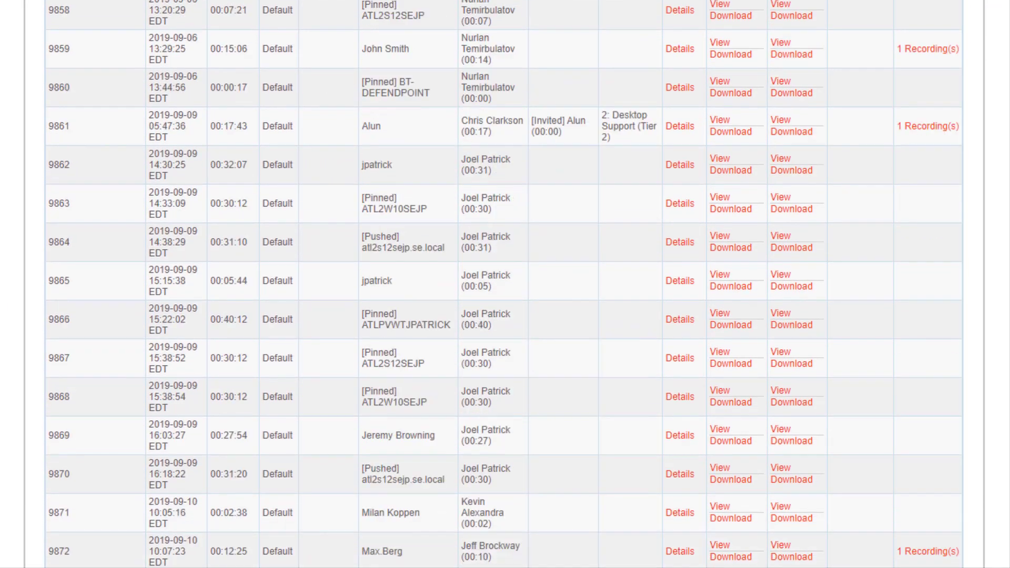
scroll(503, 284, "down", 15)
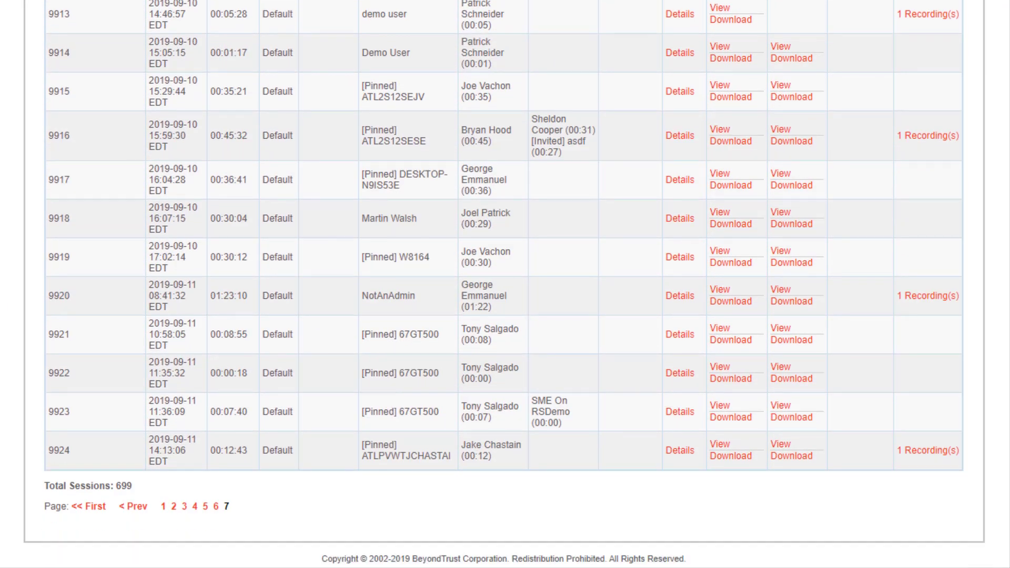
scroll(504, 284, "up", 5)
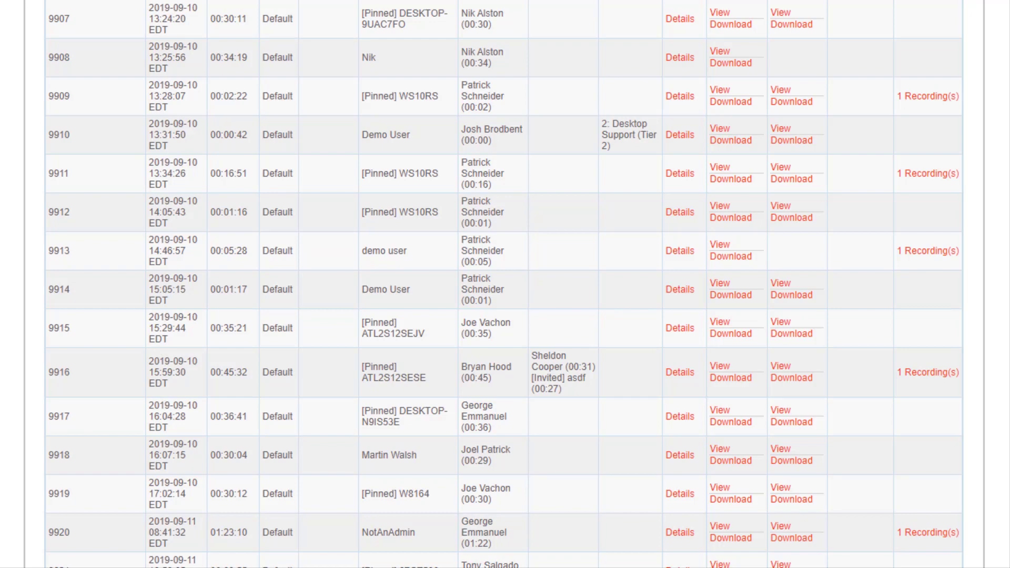
Open the Support Session Detail for session 9916 and review its listed recordings
left_click(687, 374)
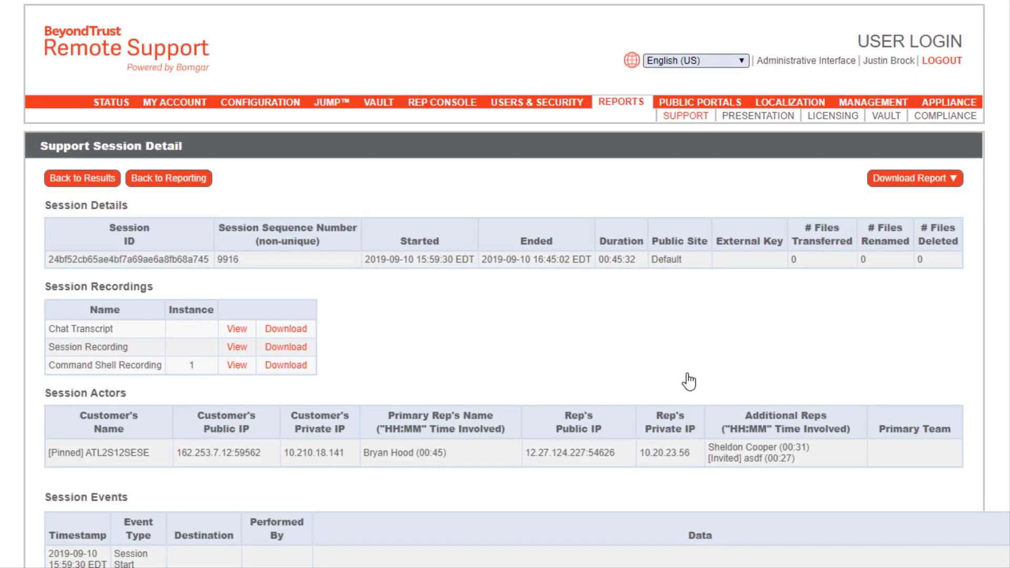
scroll(688, 379, "down", 1)
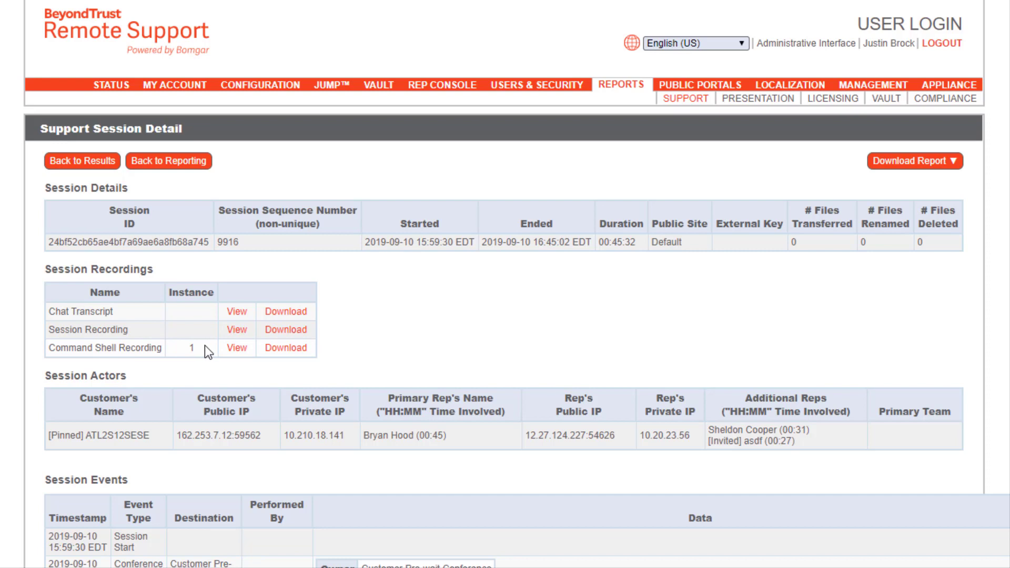